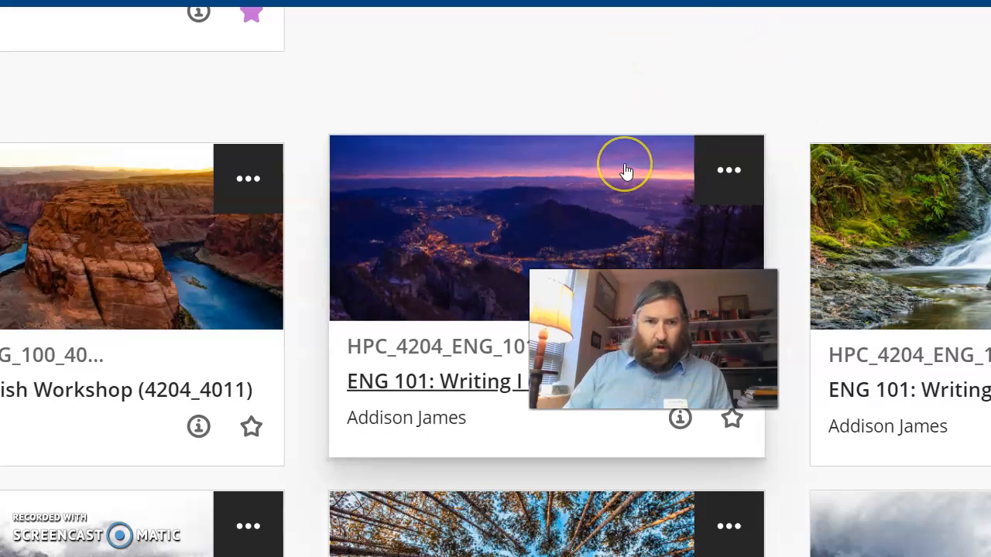
{"action": "scroll", "coordinate": [626, 170], "scroll_direction": "down", "scroll_amount": 5}
{"action": "scroll", "coordinate": [626, 170], "scroll_direction": "down", "scroll_amount": 10}
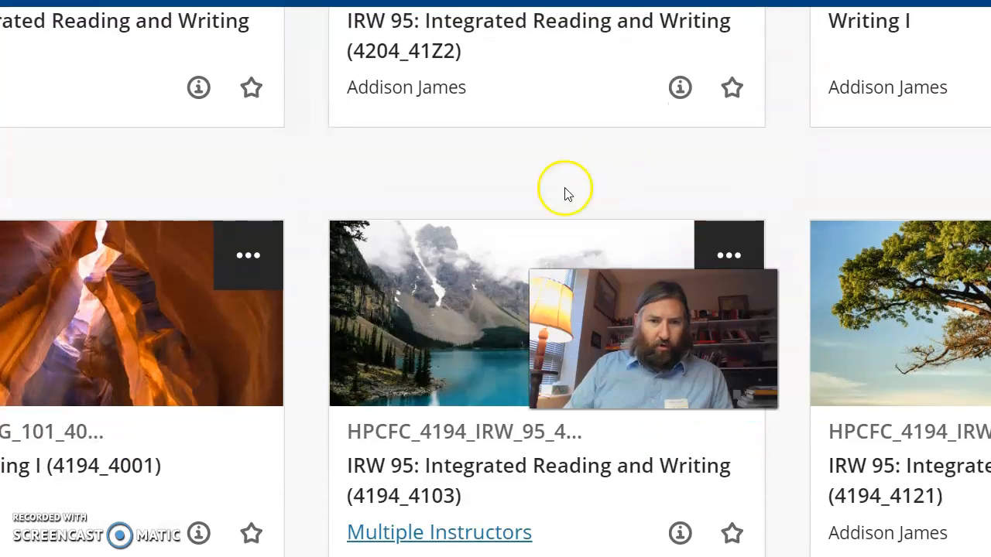
{"action": "scroll", "coordinate": [409, 290], "scroll_direction": "down", "scroll_amount": 4}
{"action": "scroll", "coordinate": [411, 298], "scroll_direction": "up", "scroll_amount": 3}
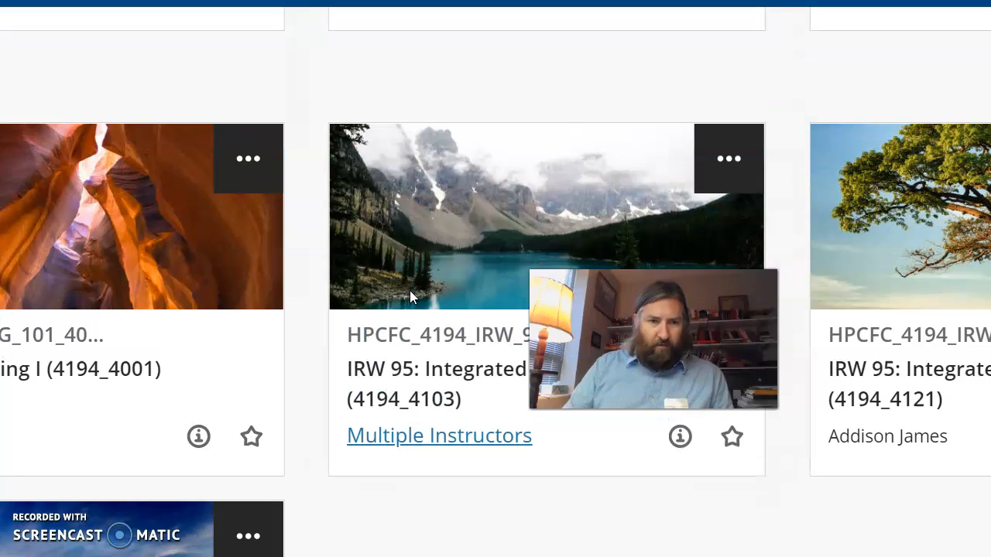
{"action": "left_click", "coordinate": [112, 209]}
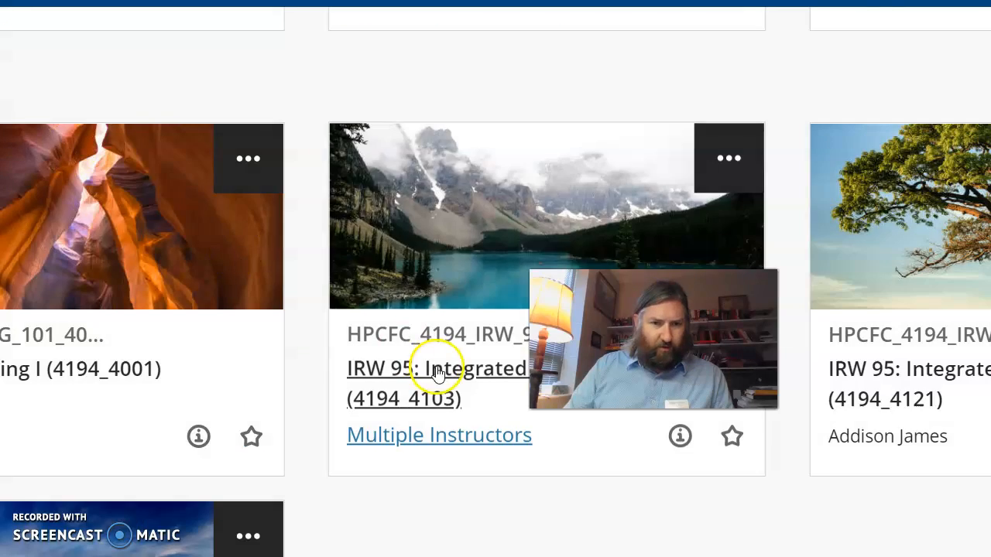
Step: Return to the course list and open the ENG 101: Writing I (4204_4001) course
{"action": "scroll", "coordinate": [369, 347], "scroll_direction": "up", "scroll_amount": 6}
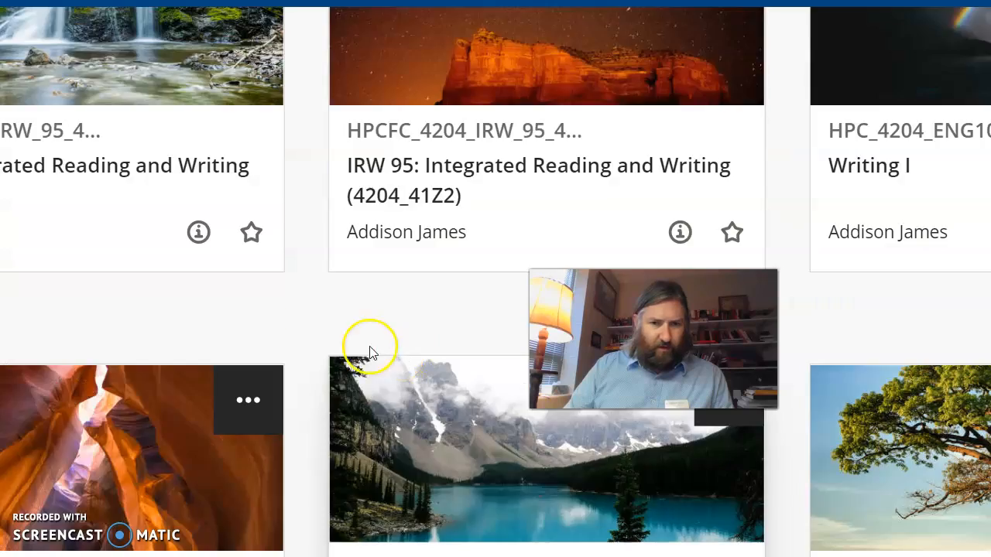
{"action": "scroll", "coordinate": [321, 329], "scroll_direction": "up", "scroll_amount": 5}
{"action": "scroll", "coordinate": [321, 329], "scroll_direction": "up", "scroll_amount": 5}
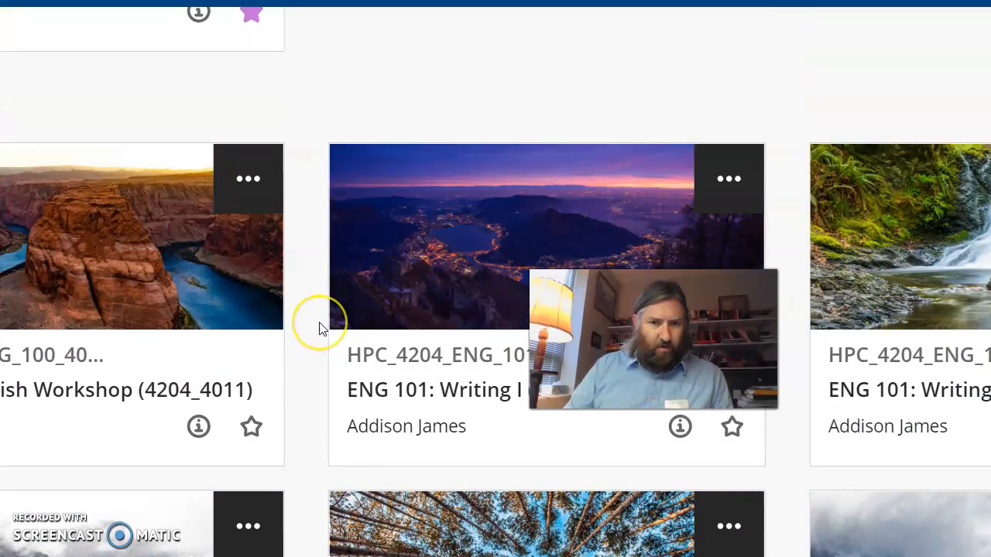
{"action": "scroll", "coordinate": [321, 329], "scroll_direction": "down", "scroll_amount": 5}
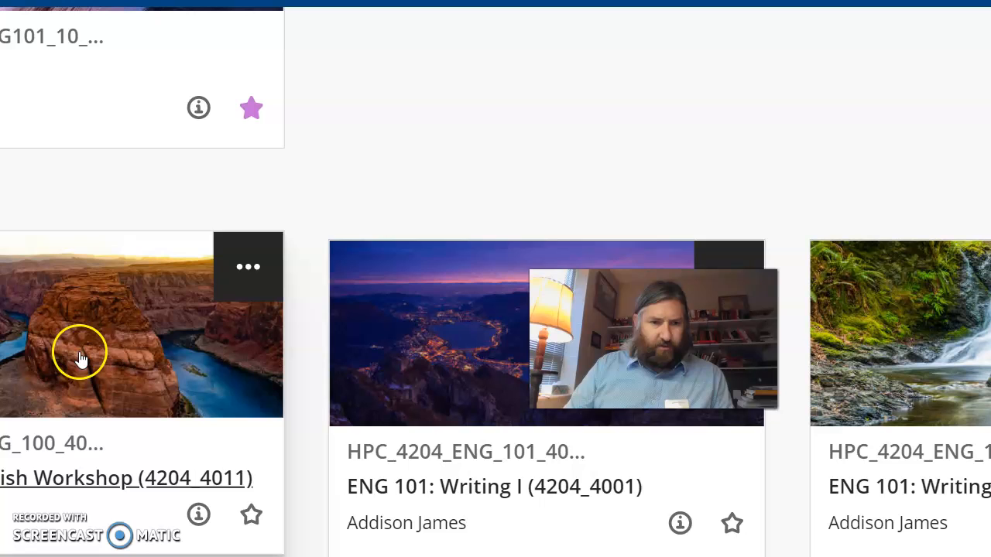
{"action": "left_click", "coordinate": [413, 325]}
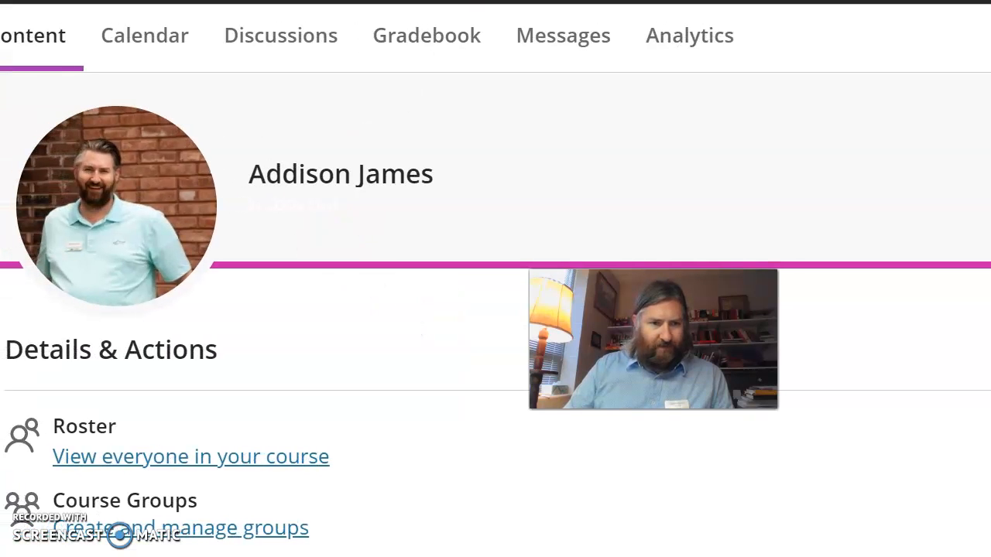
Step: Expand the 10: Transitions + Final Draft module in the course content
{"action": "scroll", "coordinate": [598, 246], "scroll_direction": "down", "scroll_amount": 10}
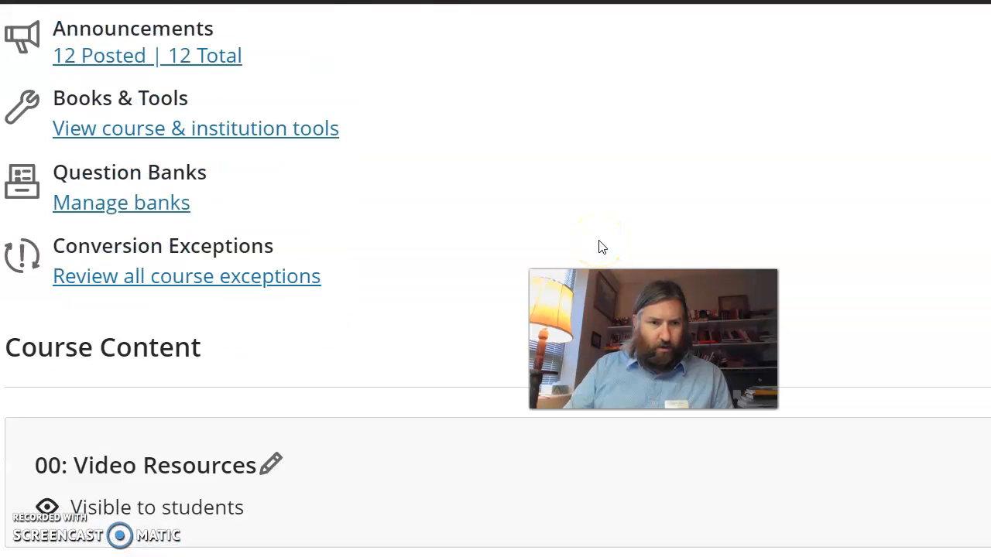
{"action": "scroll", "coordinate": [597, 246], "scroll_direction": "down", "scroll_amount": 2}
{"action": "scroll", "coordinate": [471, 236], "scroll_direction": "down", "scroll_amount": 2}
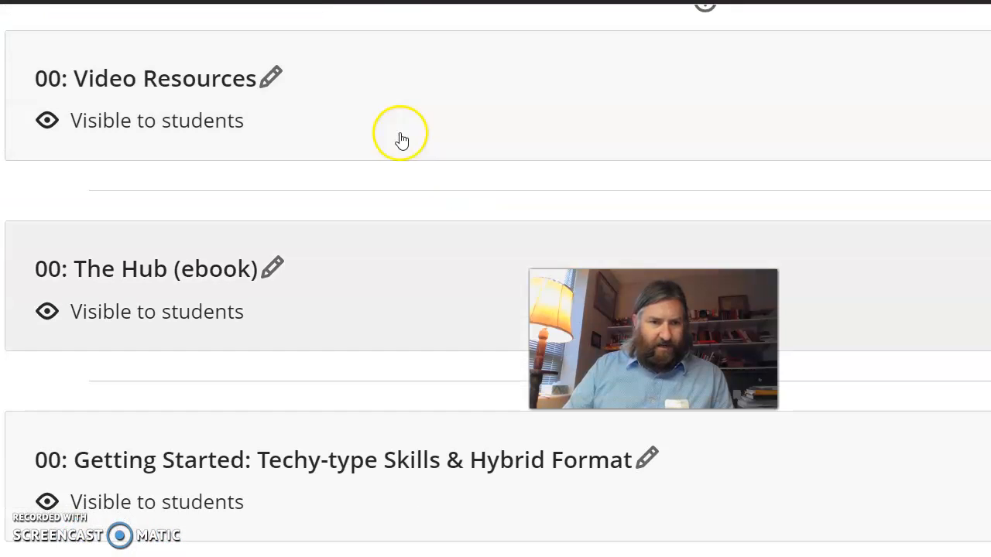
{"action": "scroll", "coordinate": [389, 222], "scroll_direction": "down", "scroll_amount": 5}
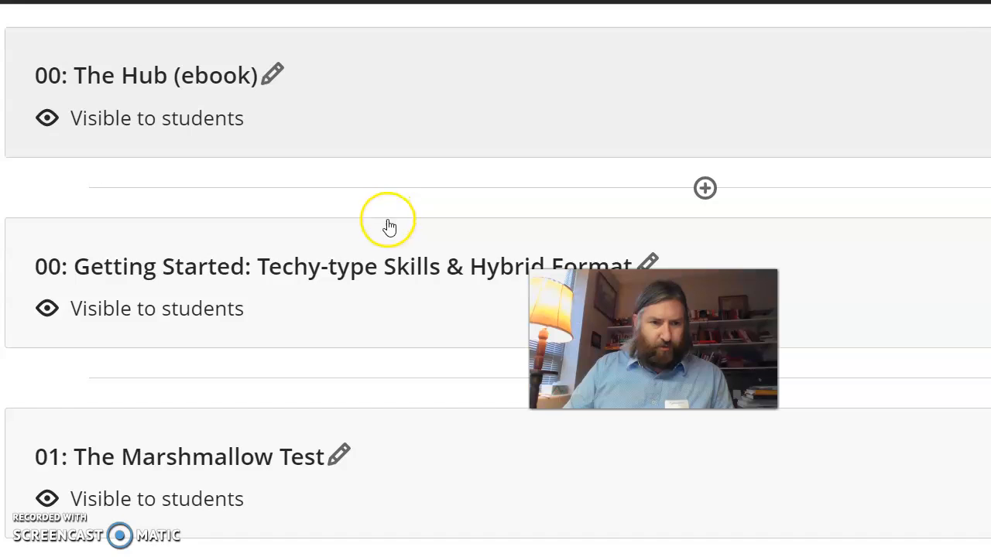
{"action": "scroll", "coordinate": [389, 226], "scroll_direction": "down", "scroll_amount": 5}
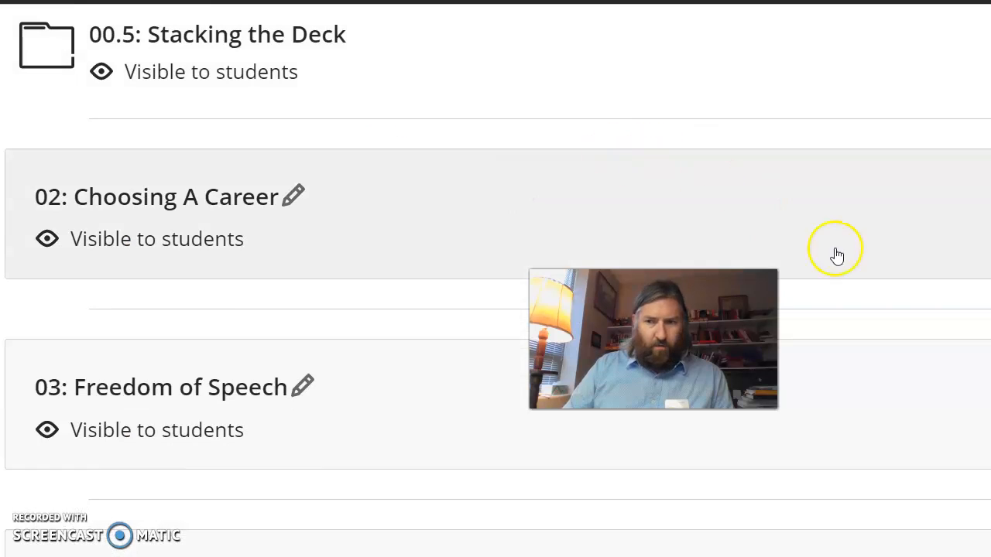
{"action": "scroll", "coordinate": [836, 255], "scroll_direction": "down", "scroll_amount": 4}
{"action": "scroll", "coordinate": [836, 255], "scroll_direction": "down", "scroll_amount": 2}
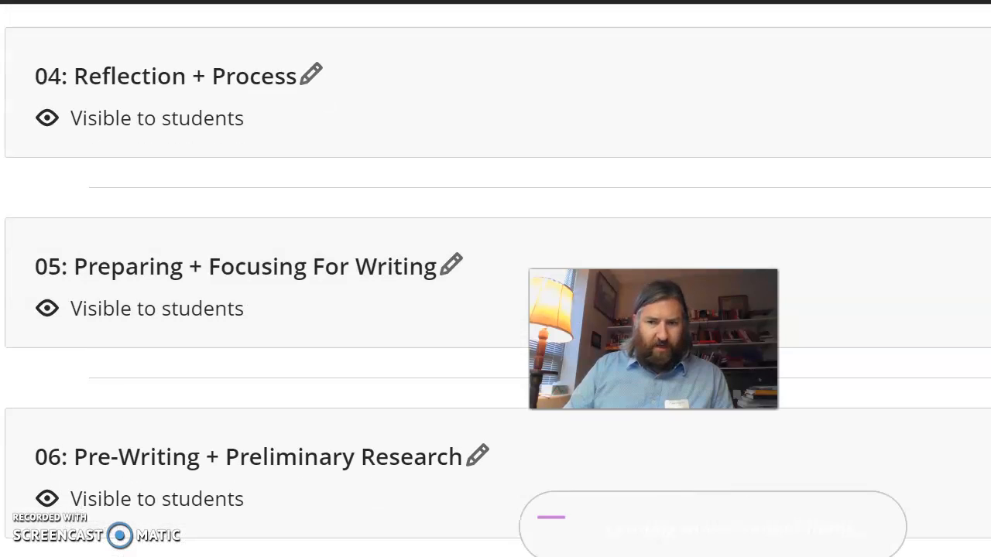
{"action": "scroll", "coordinate": [836, 254], "scroll_direction": "down", "scroll_amount": 3}
{"action": "scroll", "coordinate": [836, 255], "scroll_direction": "down", "scroll_amount": 7}
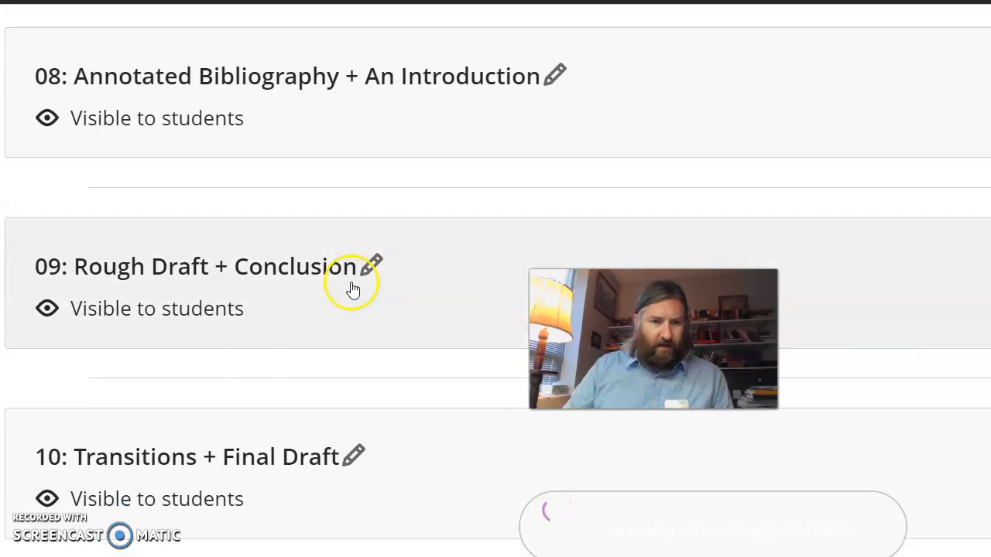
{"action": "left_click", "coordinate": [402, 475]}
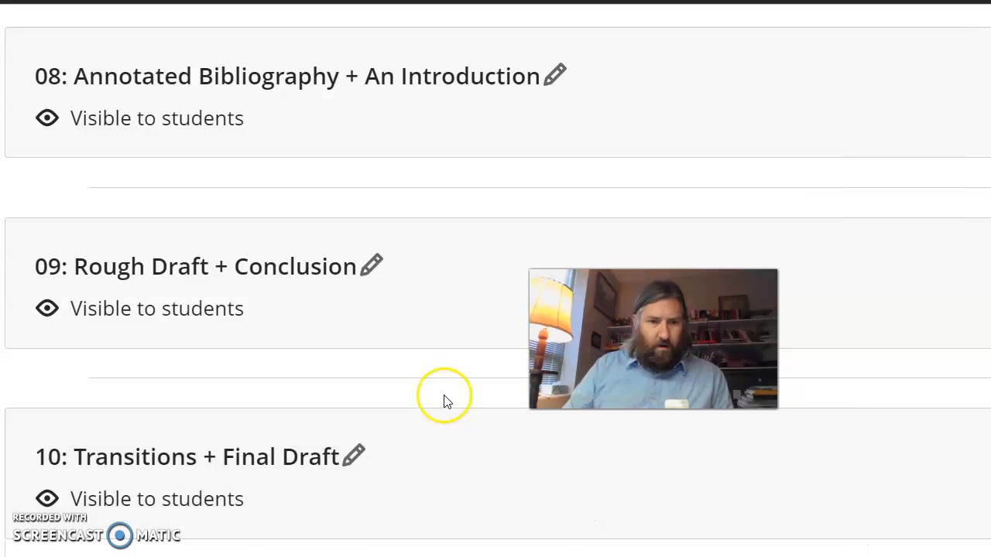
Step: Create a new assignment directly below Final Research Paper, at the end of the module
{"action": "scroll", "coordinate": [442, 400], "scroll_direction": "down", "scroll_amount": 12}
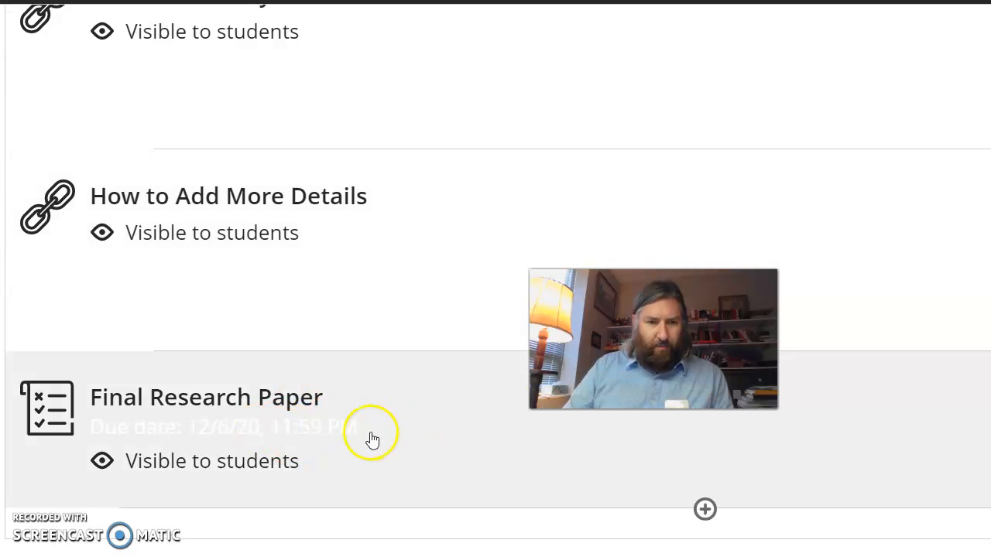
{"action": "left_click", "coordinate": [705, 511]}
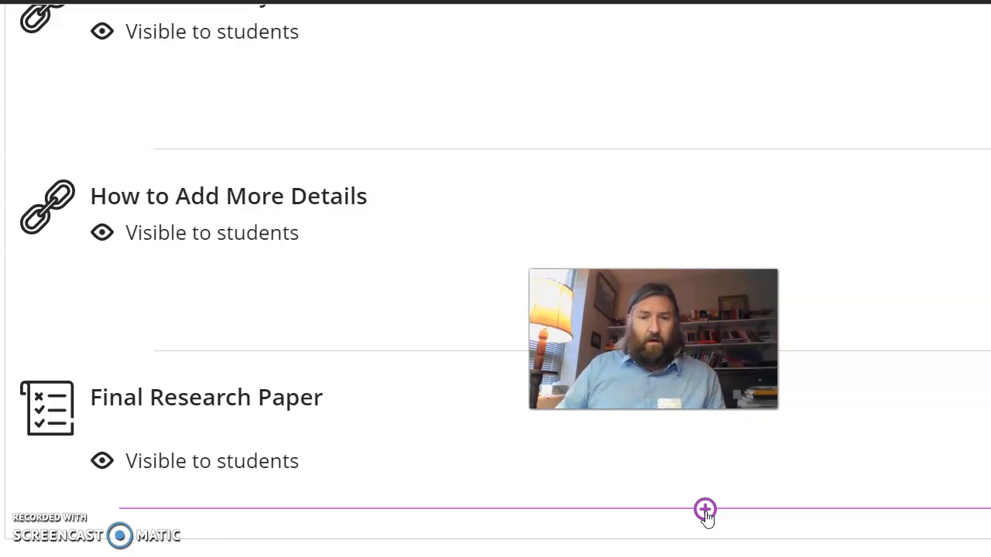
{"action": "left_click", "coordinate": [705, 510]}
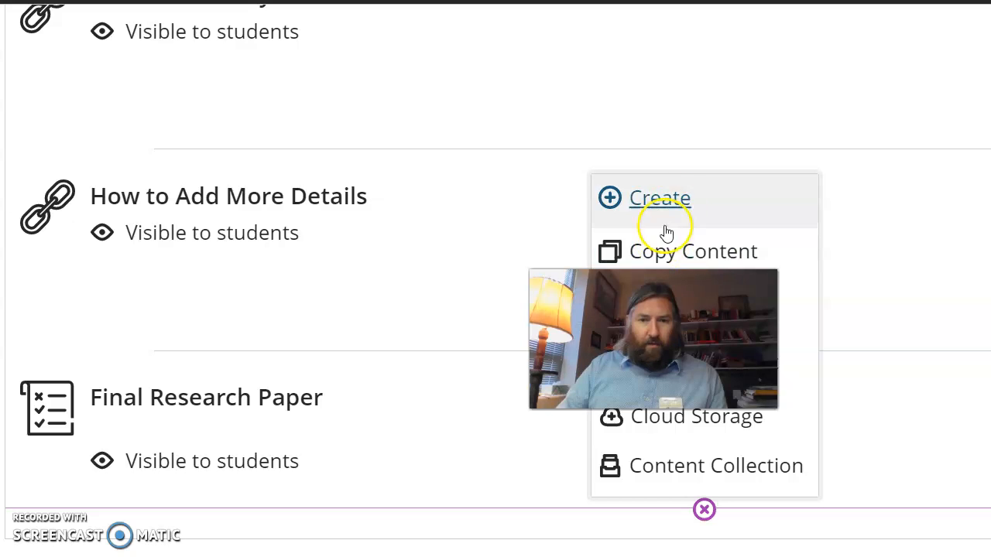
{"action": "left_click", "coordinate": [670, 201]}
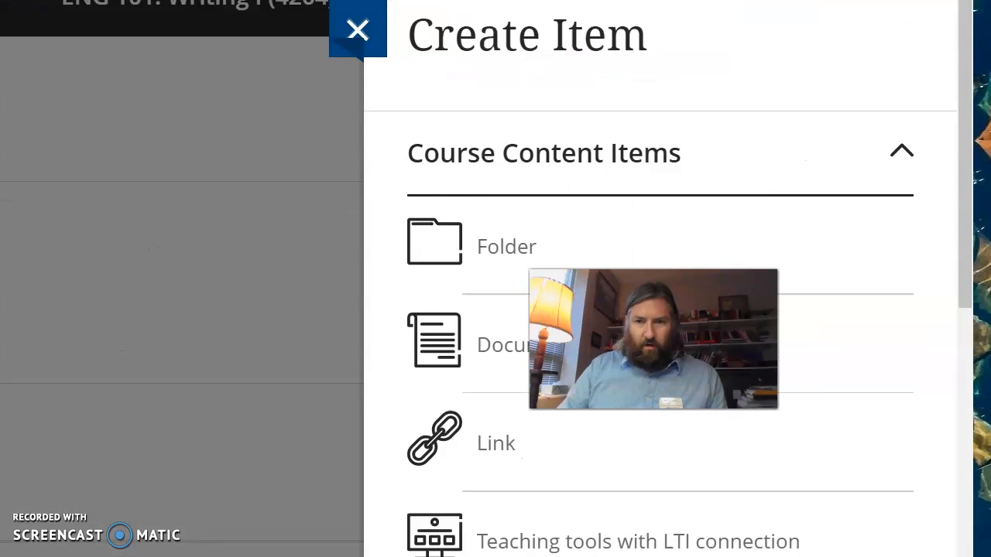
{"action": "scroll", "coordinate": [420, 374], "scroll_direction": "down", "scroll_amount": 8}
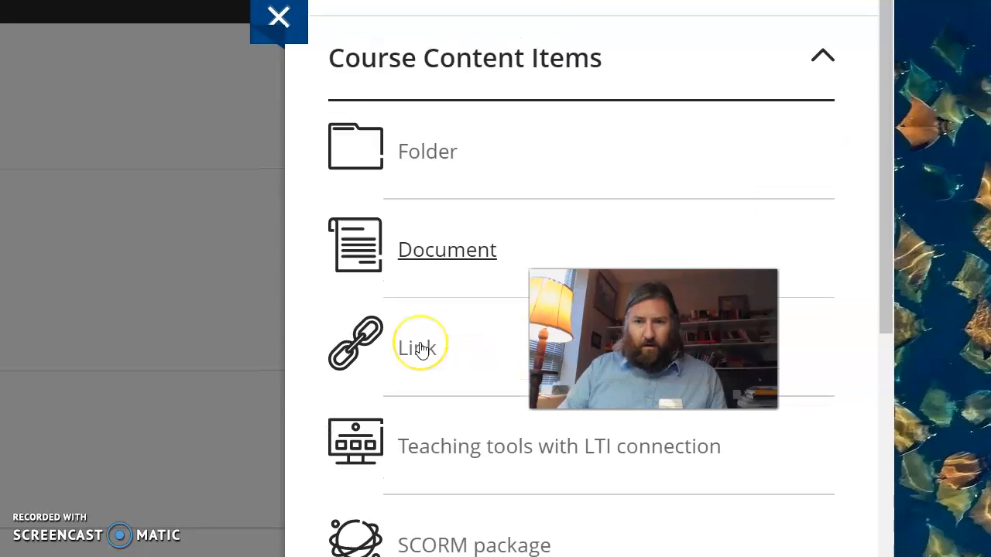
{"action": "left_click", "coordinate": [451, 248]}
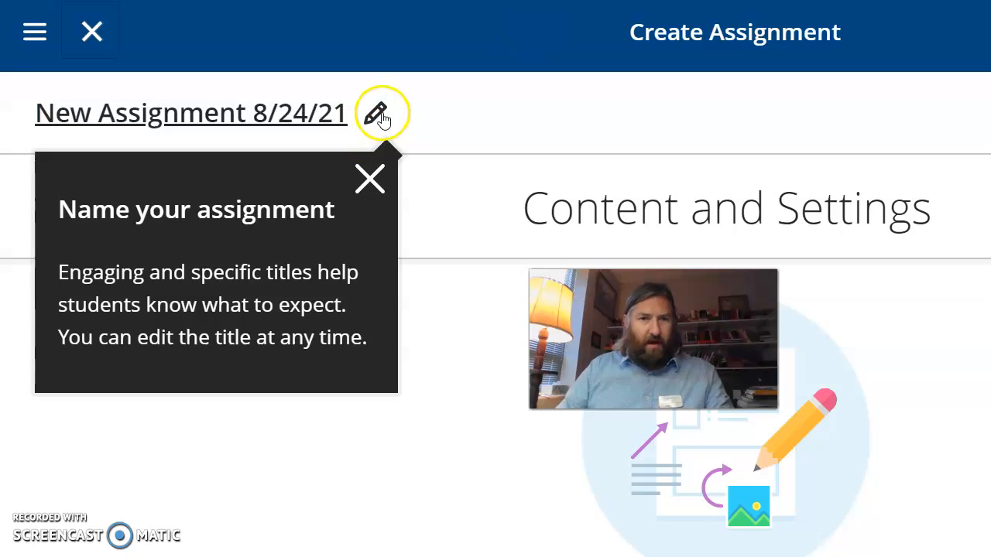
Step: Rename the new assignment as Student Survey
{"action": "left_click", "coordinate": [379, 114]}
{"action": "key", "text": "BackSpace"}
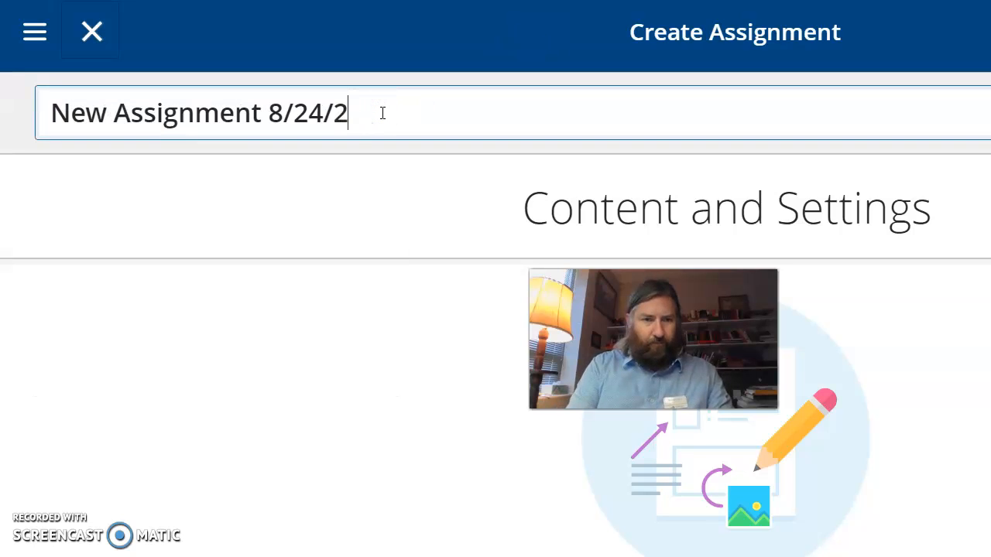
{"action": "key", "text": "BackSpace"}
{"action": "key", "text": "BackSpace"}
{"action": "key", "text": "BackSpace"}
{"action": "key", "text": "BackSpace"}
{"action": "key", "text": "BackSpace"}
{"action": "key", "text": "BackSpace"}
{"action": "key", "text": "BackSpace"}
{"action": "key", "text": "BackSpace"}
{"action": "key", "text": "BackSpace"}
{"action": "key", "text": "BackSpace"}
{"action": "key", "text": "BackSpace"}
{"action": "key", "text": "BackSpace"}
{"action": "key", "text": "BackSpace"}
{"action": "key", "text": "BackSpace"}
{"action": "key", "text": "BackSpace"}
{"action": "key", "text": "BackSpace"}
{"action": "key", "text": "BackSpace"}
{"action": "key", "text": "BackSpace"}
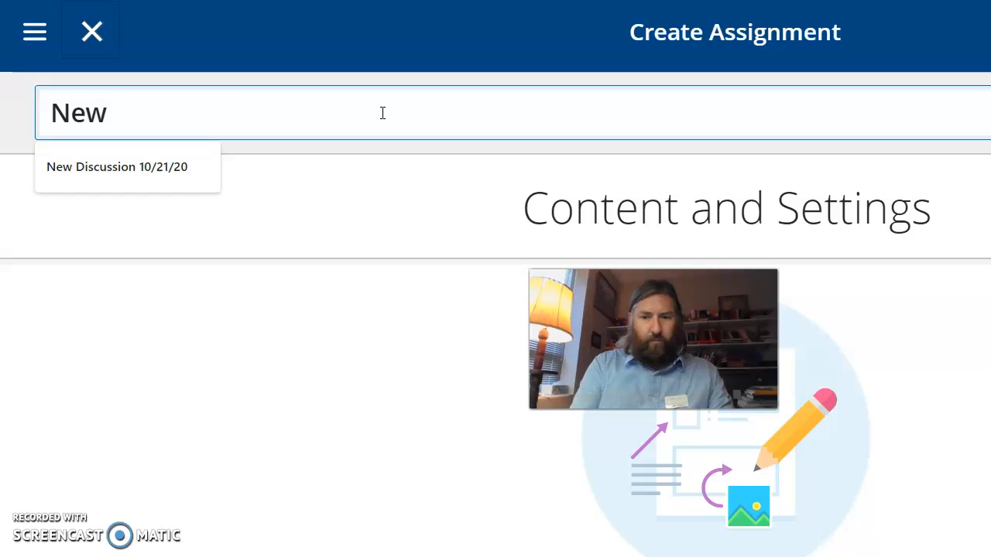
{"action": "key", "text": "BackSpace"}
{"action": "key", "text": "BackSpace"}
{"action": "key", "text": "BackSpace"}
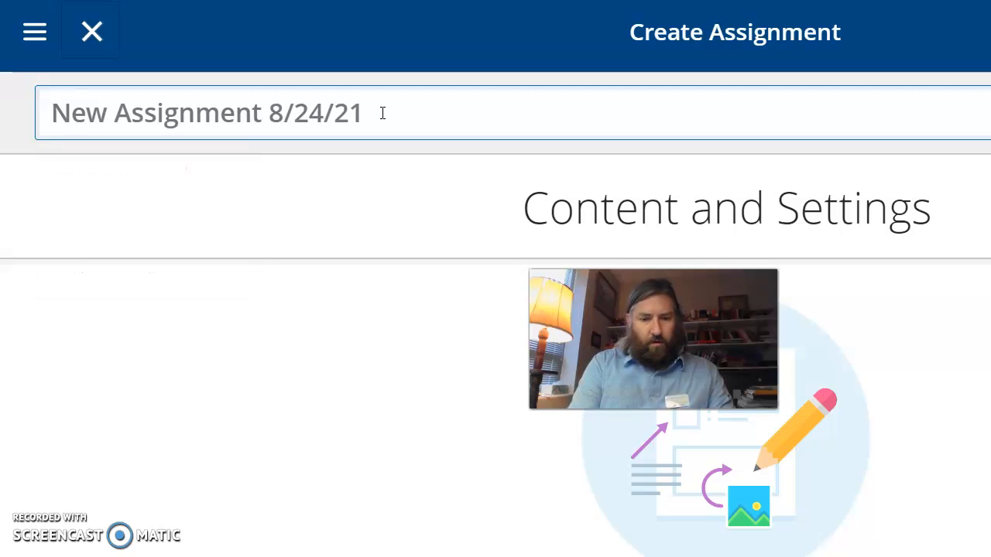
{"action": "type", "text": "Student Su"}
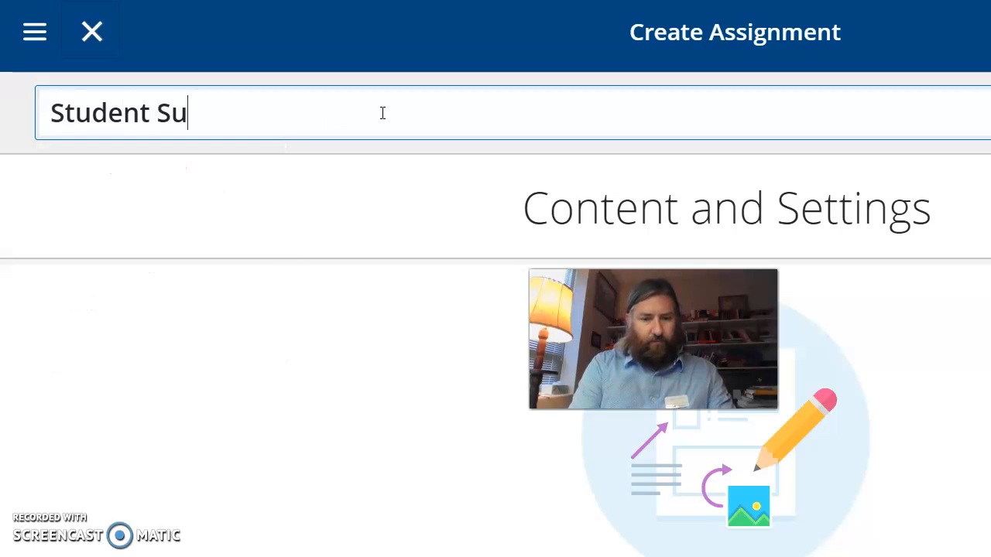
{"action": "type", "text": "rvey"}
{"action": "left_click", "coordinate": [550, 120]}
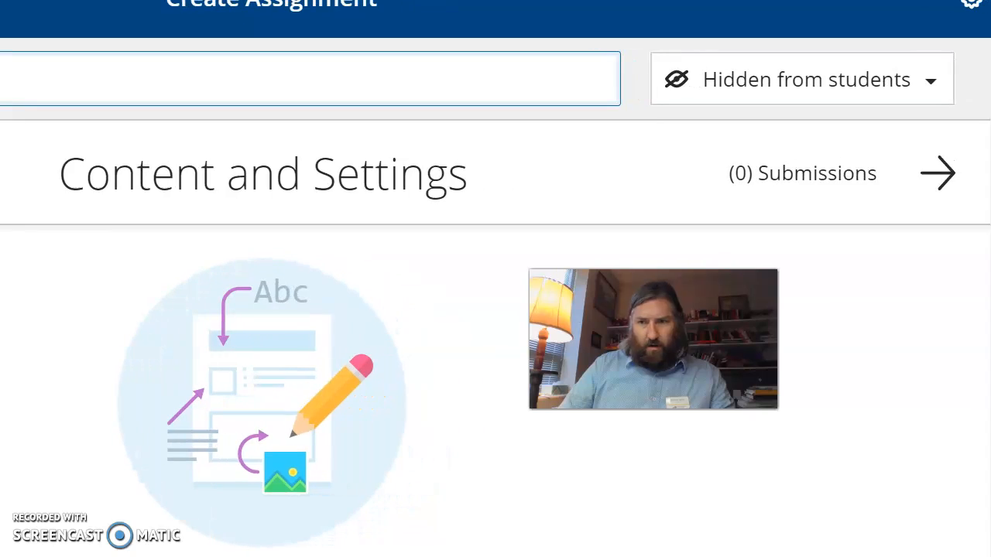
Step: Open the release conditions from the assignment's student visibility setting
{"action": "left_click", "coordinate": [737, 38]}
{"action": "left_click", "coordinate": [894, 80]}
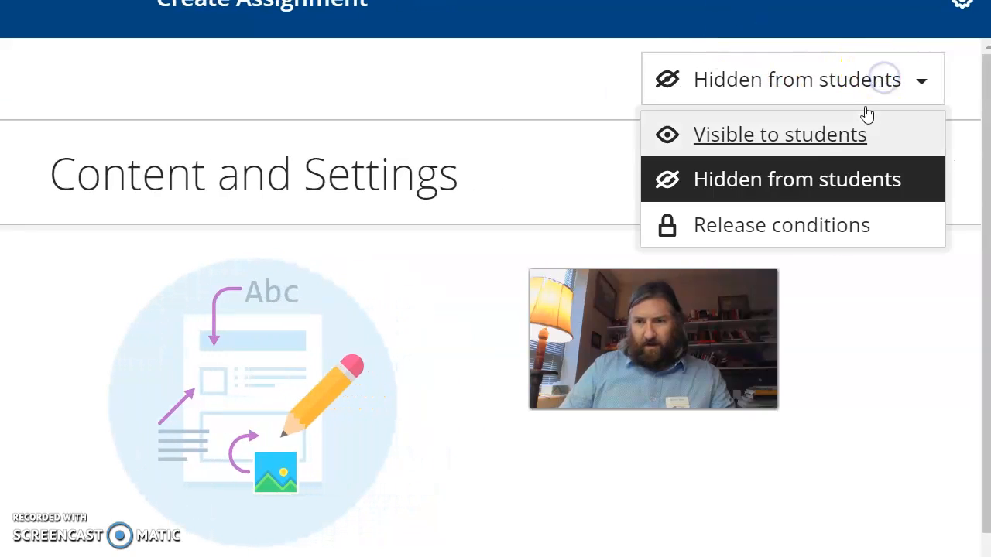
{"action": "left_click", "coordinate": [813, 234]}
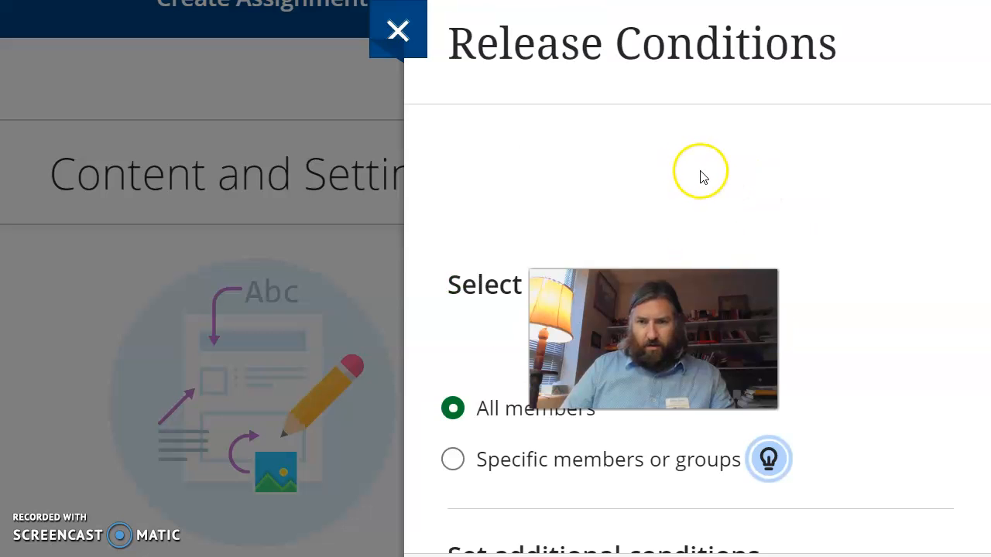
{"action": "scroll", "coordinate": [703, 177], "scroll_direction": "down", "scroll_amount": 3}
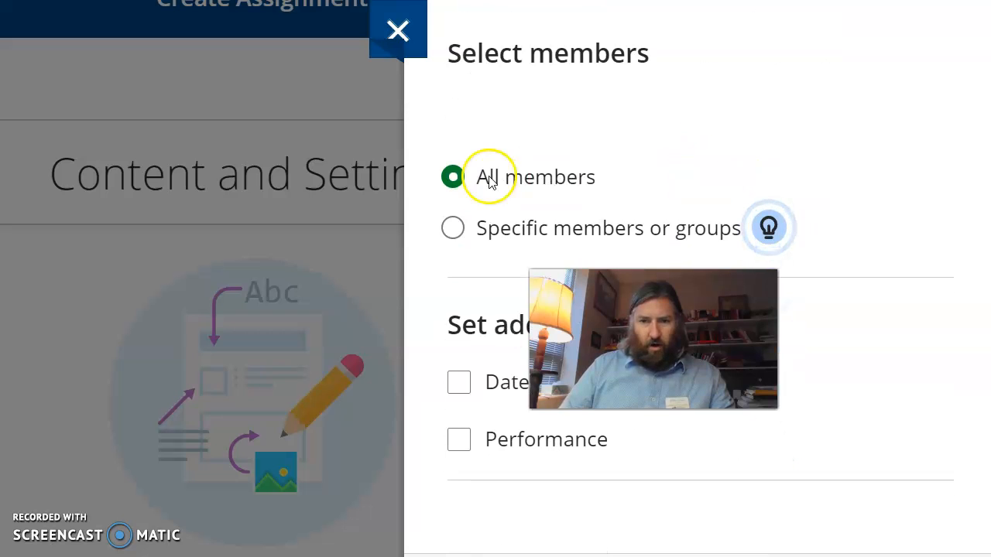
{"action": "left_click", "coordinate": [462, 381]}
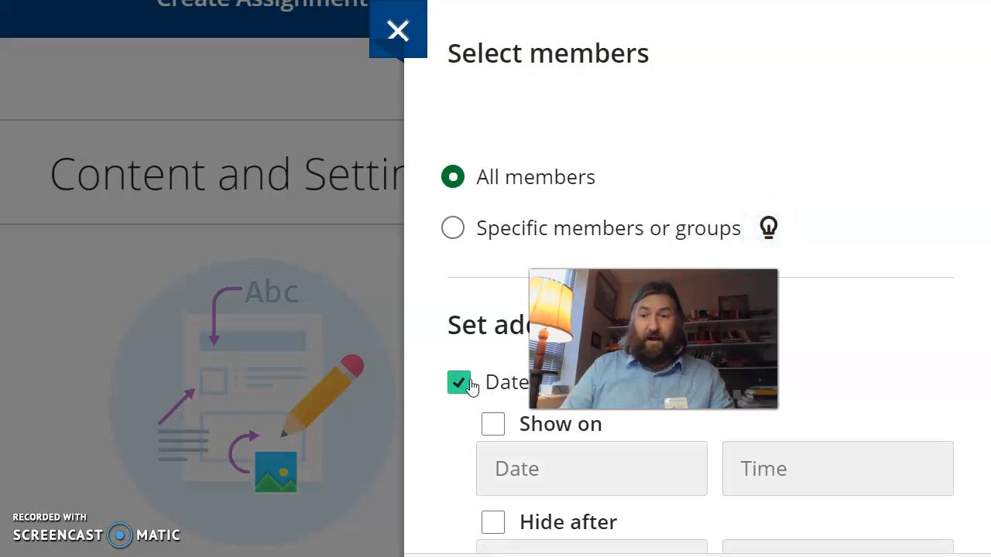
{"action": "left_click", "coordinate": [564, 469]}
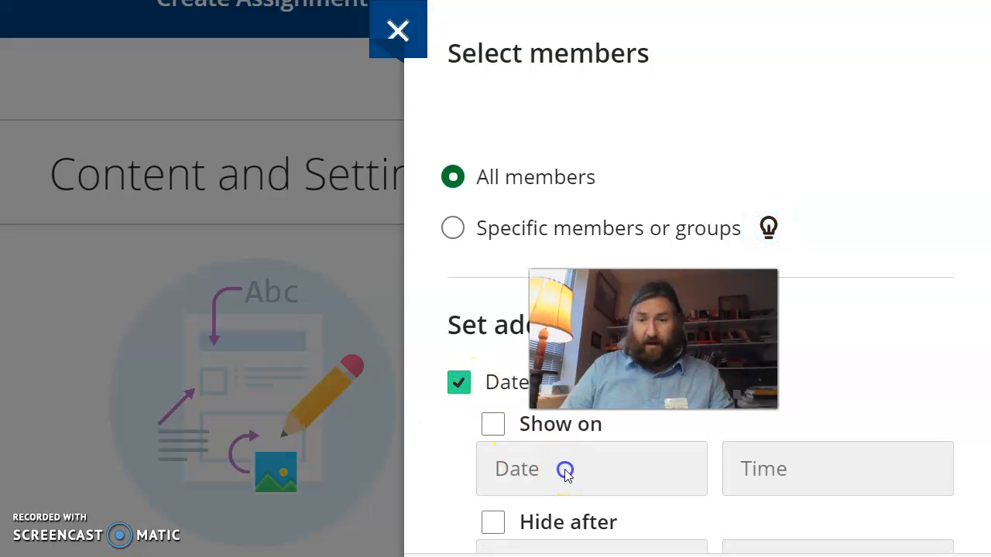
{"action": "scroll", "coordinate": [655, 476], "scroll_direction": "down", "scroll_amount": 3}
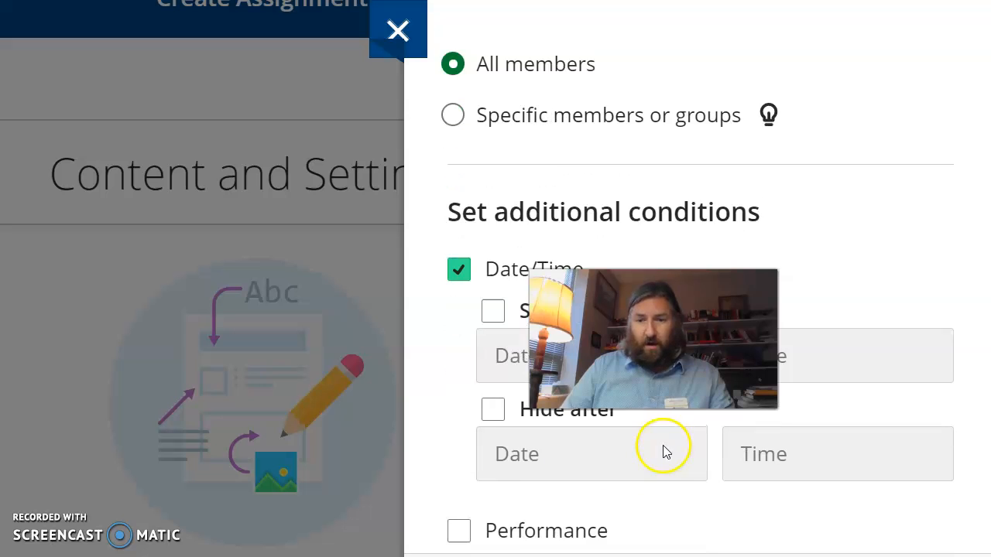
{"action": "left_click", "coordinate": [547, 238]}
{"action": "left_click", "coordinate": [546, 239]}
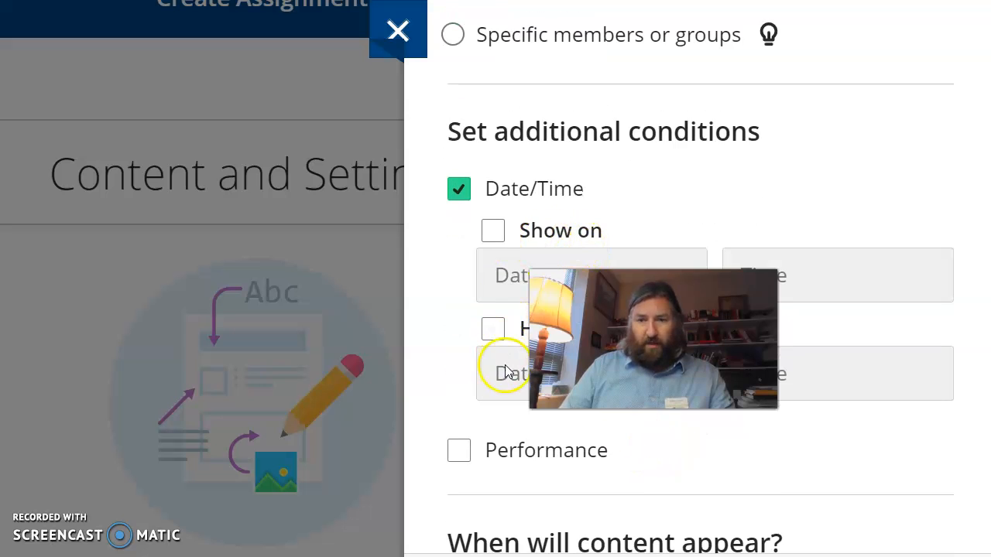
{"action": "left_click", "coordinate": [459, 189]}
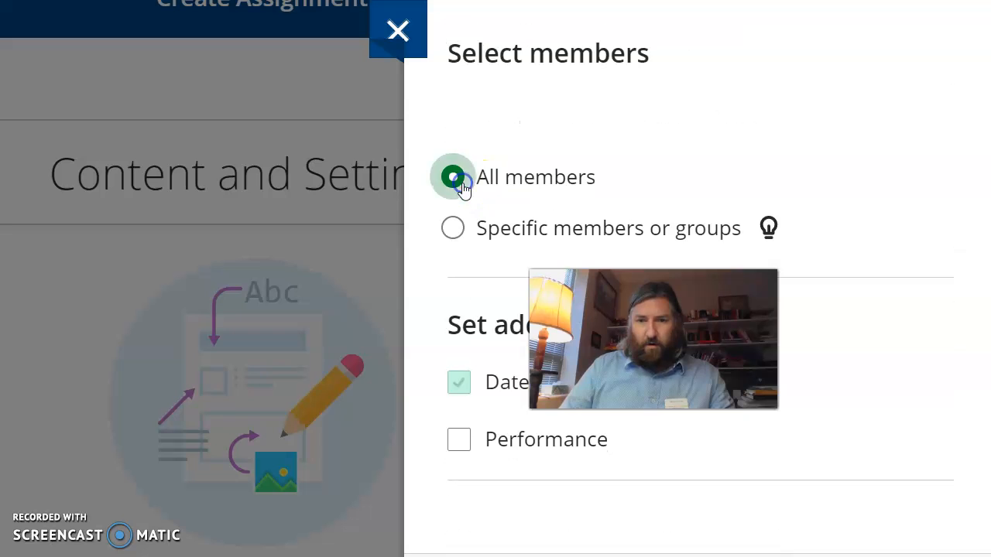
Step: Enable the Performance release condition and choose Final Research Paper as its graded item
{"action": "left_click", "coordinate": [459, 439]}
{"action": "scroll", "coordinate": [466, 312], "scroll_direction": "down", "scroll_amount": 4}
{"action": "left_click", "coordinate": [718, 232]}
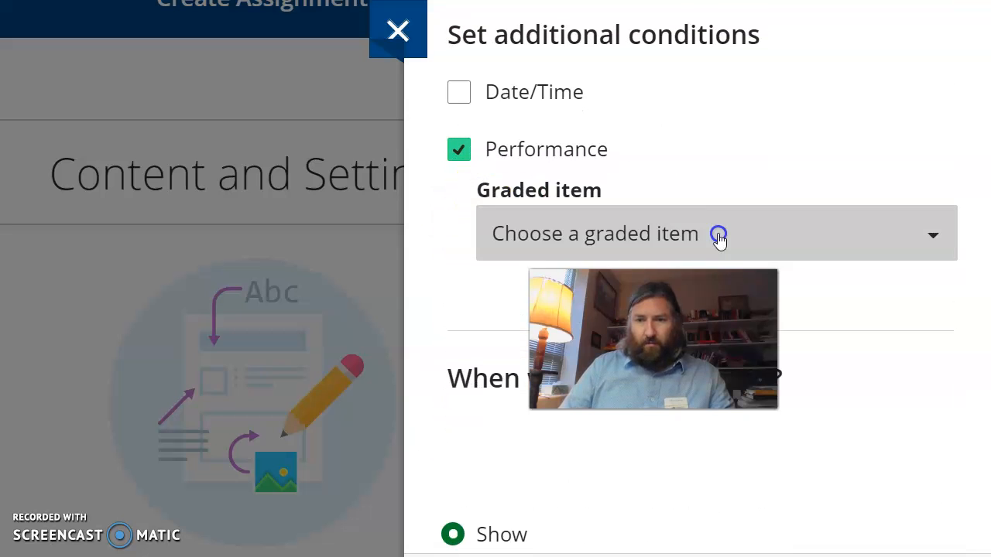
{"action": "left_click_drag", "start_coordinate": [947, 294], "coordinate": [948, 438]}
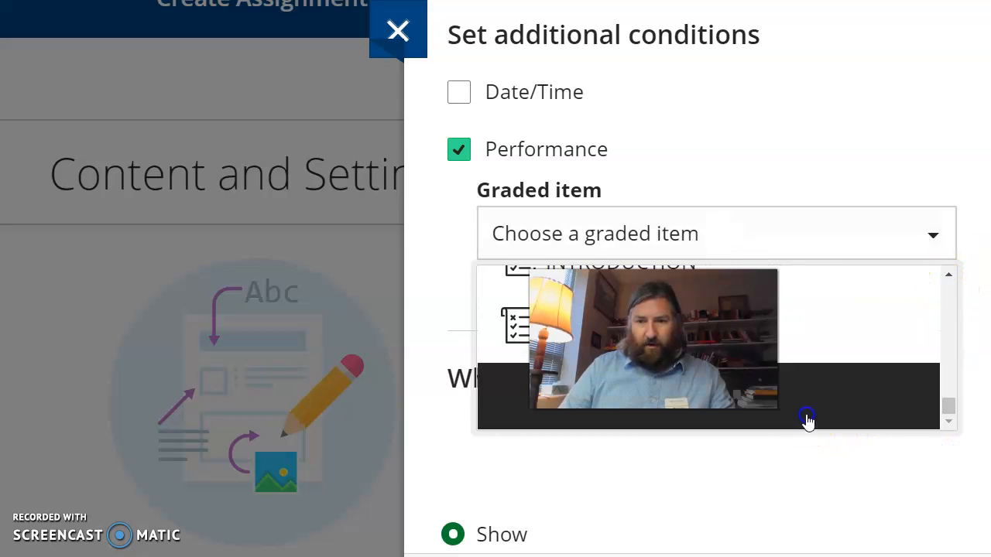
{"action": "left_click", "coordinate": [807, 422]}
Step: Set the performance condition's grade requirement to 10 points or higher
{"action": "left_click", "coordinate": [810, 335]}
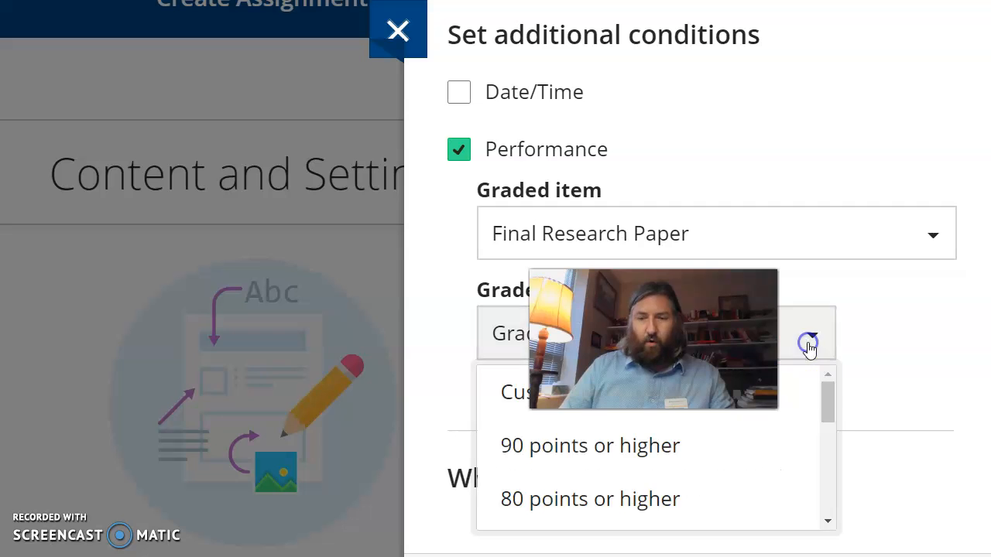
{"action": "scroll", "coordinate": [802, 428], "scroll_direction": "down", "scroll_amount": 5}
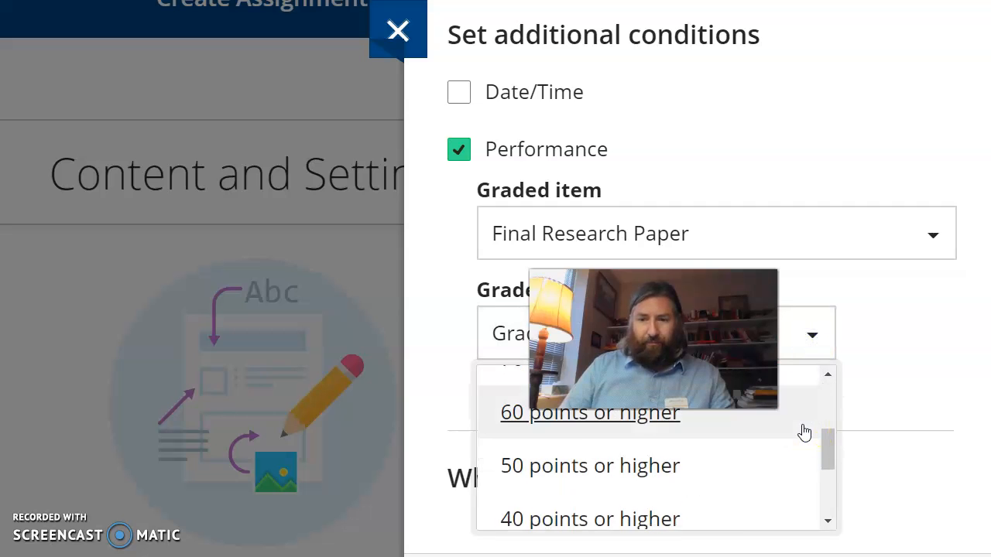
{"action": "scroll", "coordinate": [804, 433], "scroll_direction": "down", "scroll_amount": 3}
{"action": "left_click", "coordinate": [797, 310]}
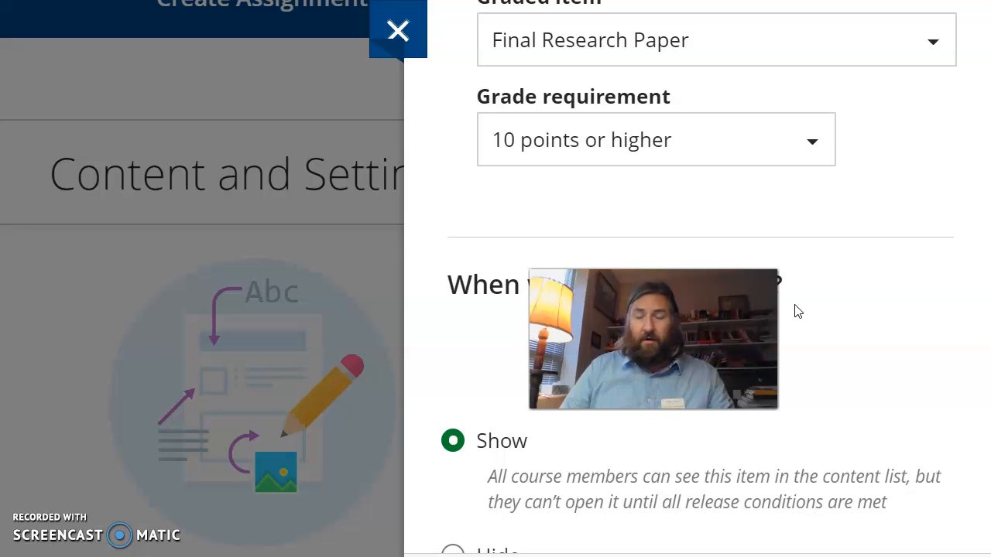
{"action": "left_click", "coordinate": [798, 316]}
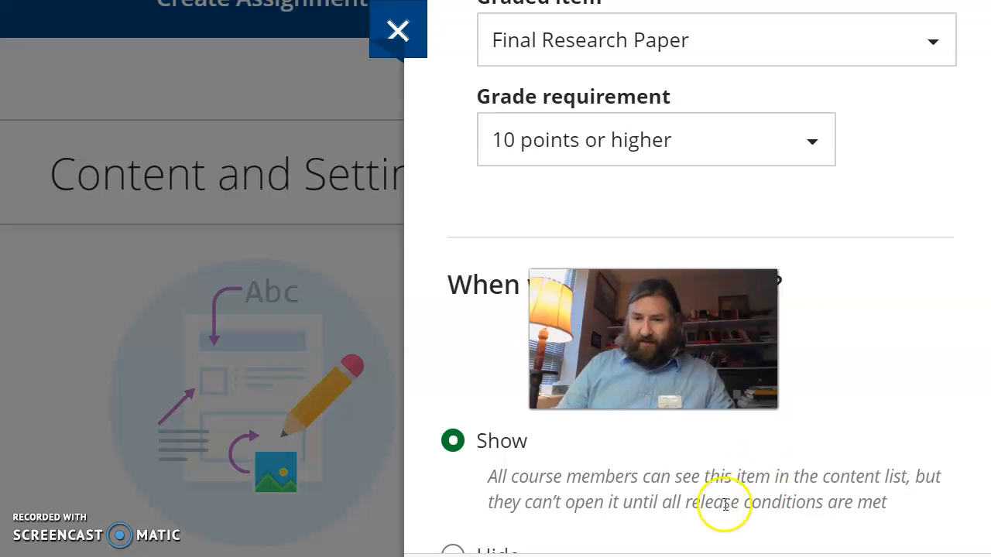
Step: Review when the content will appear, keep the Show option, and save the release conditions
{"action": "scroll", "coordinate": [719, 265], "scroll_direction": "down", "scroll_amount": 3}
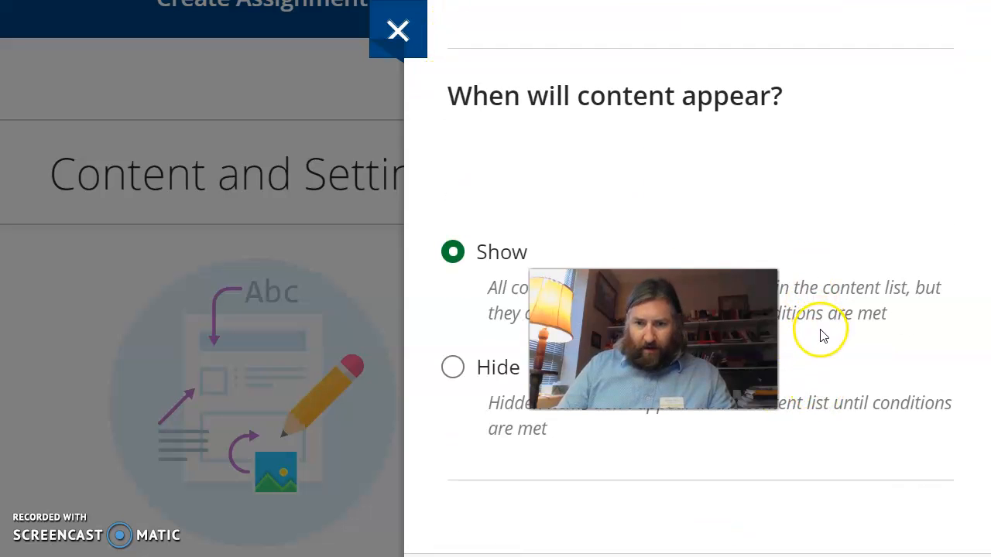
{"action": "scroll", "coordinate": [822, 345], "scroll_direction": "up", "scroll_amount": 3}
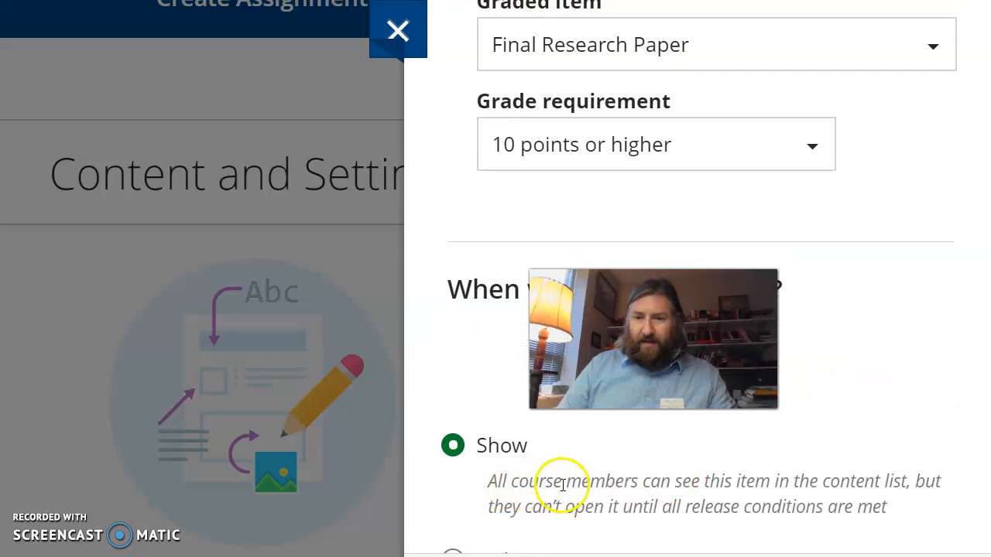
{"action": "scroll", "coordinate": [565, 485], "scroll_direction": "down", "scroll_amount": 1}
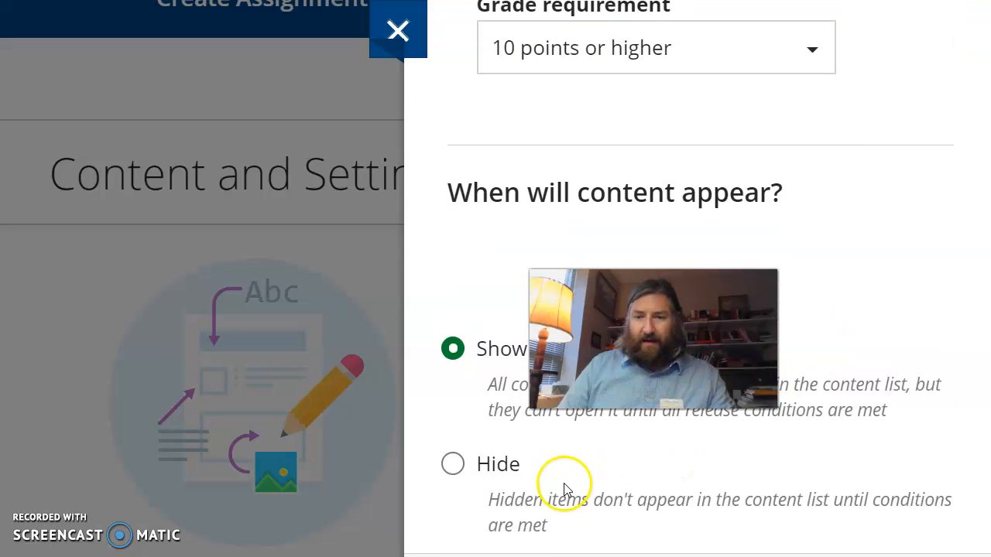
{"action": "scroll", "coordinate": [565, 486], "scroll_direction": "down", "scroll_amount": 1}
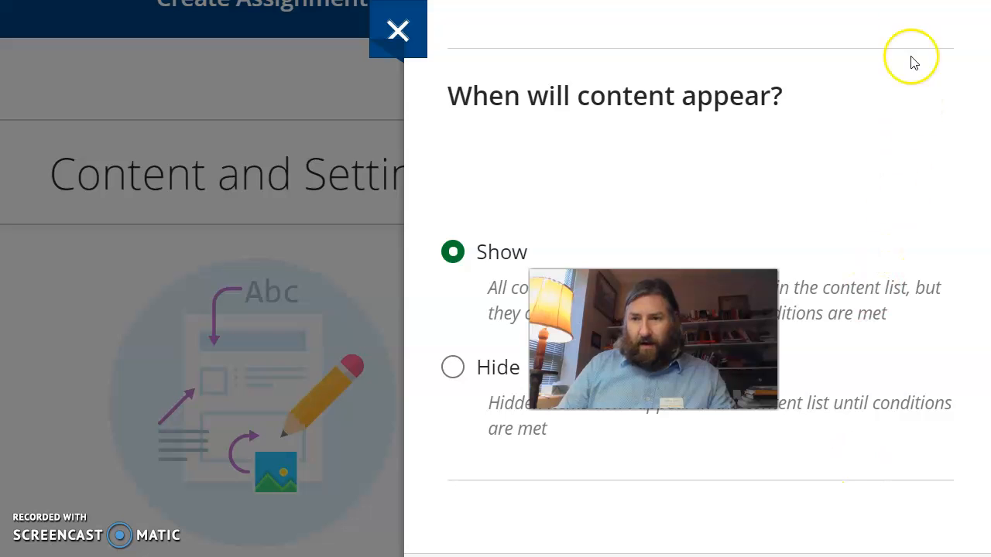
{"action": "left_click", "coordinate": [836, 472]}
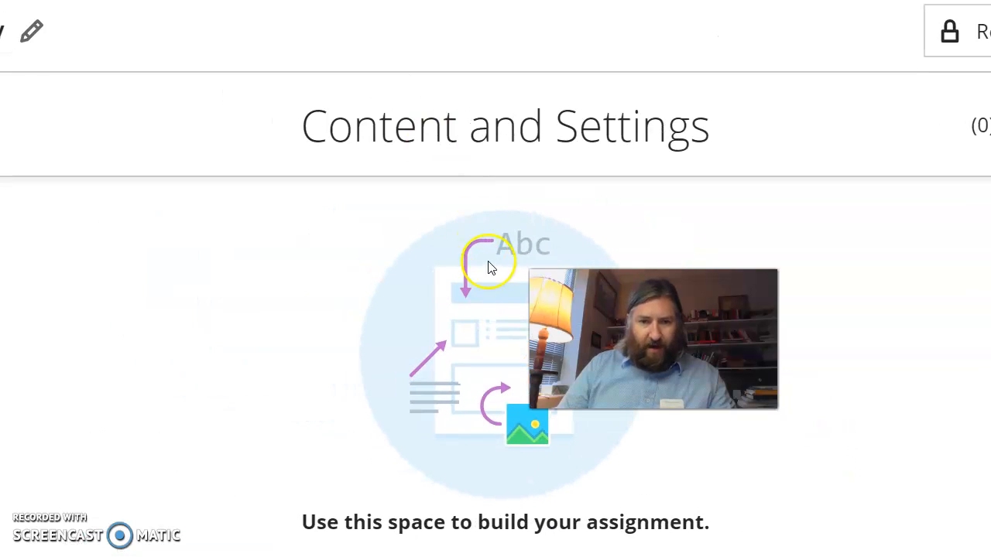
Step: Add a new question to the empty Student Survey assignment and start editing its text
{"action": "left_click", "coordinate": [507, 517]}
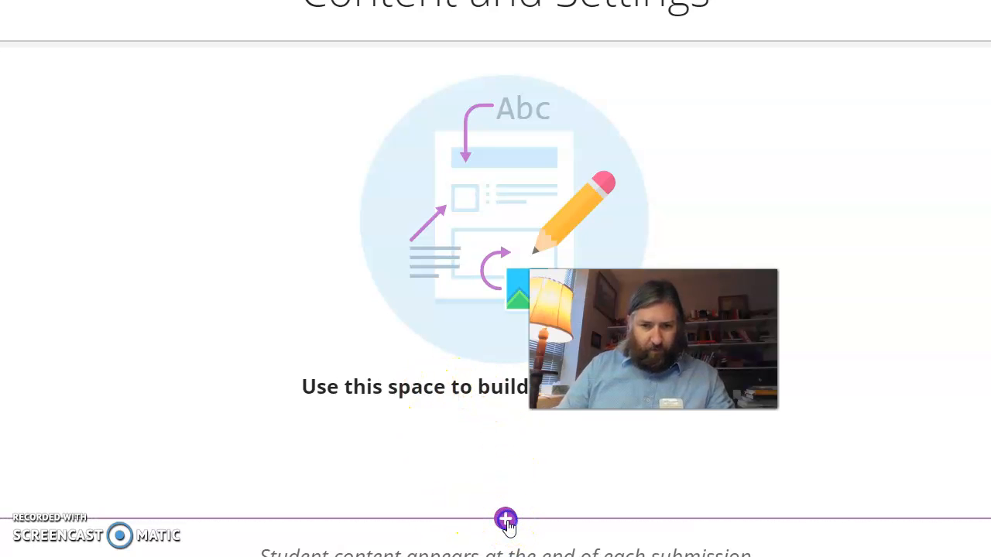
{"action": "scroll", "coordinate": [345, 291], "scroll_direction": "down", "scroll_amount": 2}
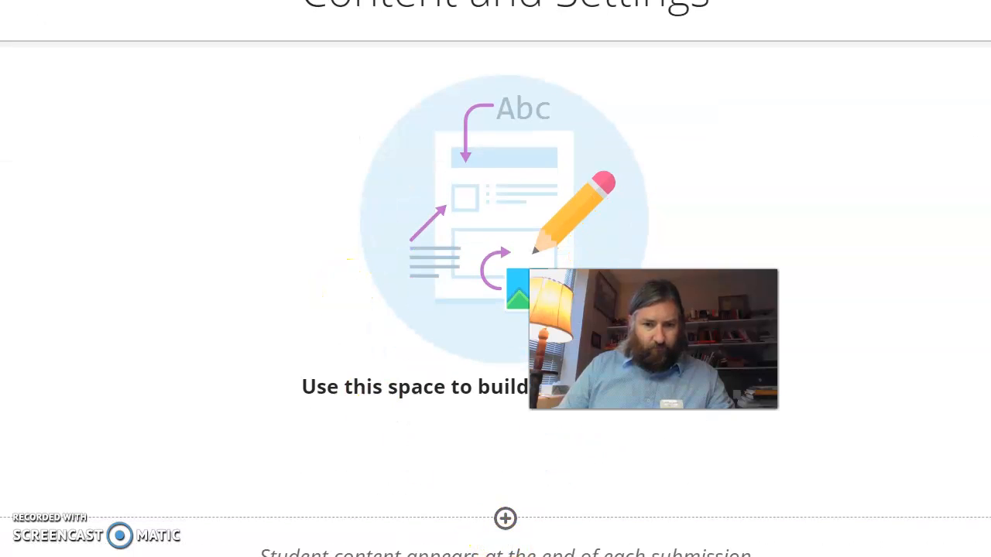
{"action": "left_click", "coordinate": [508, 530]}
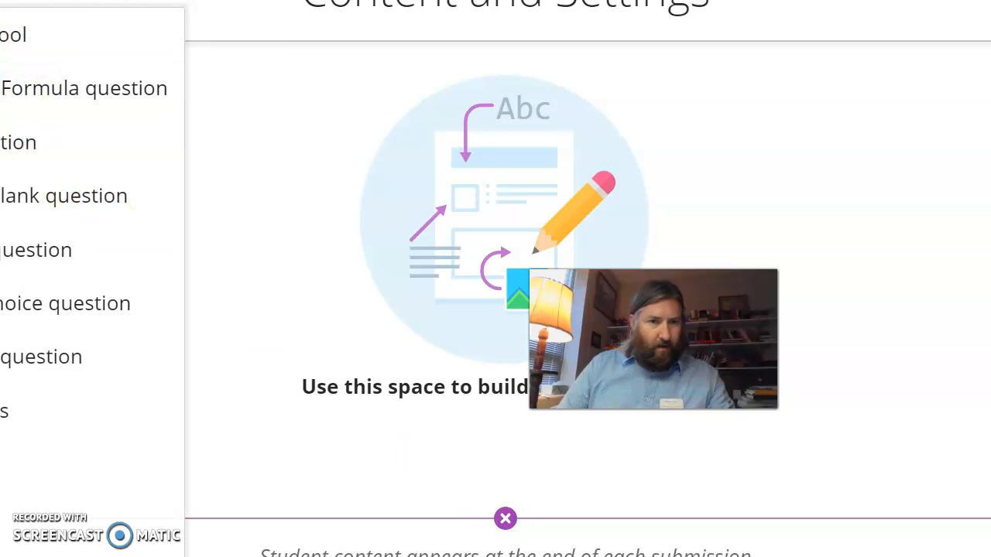
{"action": "left_click", "coordinate": [147, 149]}
{"action": "left_click", "coordinate": [250, 411]}
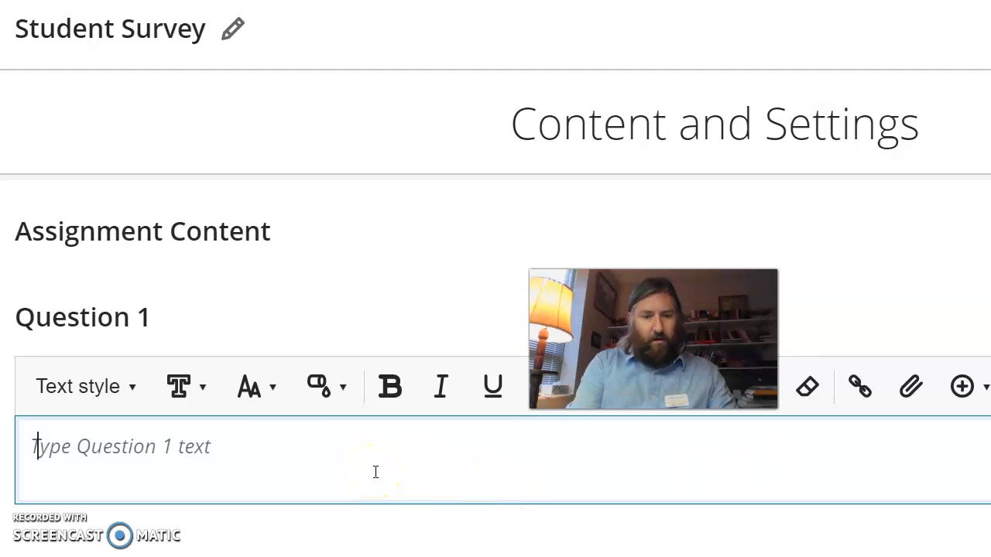
Step: Write "Here is the Student Survey link to evaluate this course and your instructor." as the question text, followed by two line breaks
{"action": "type", "text": "Here is the Student Survey link to evaluate this course and your instructor."}
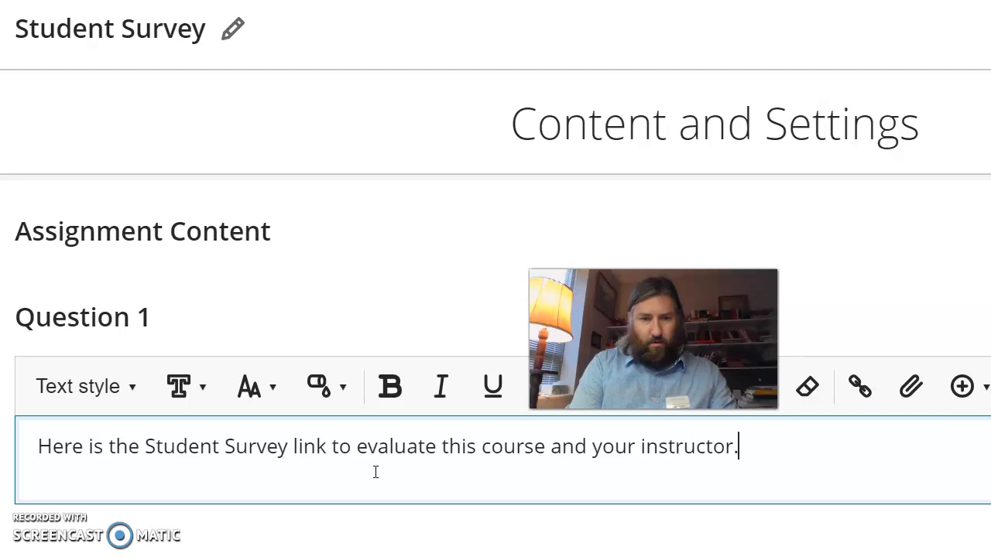
{"action": "key", "text": "Return"}
{"action": "key", "text": "Return"}
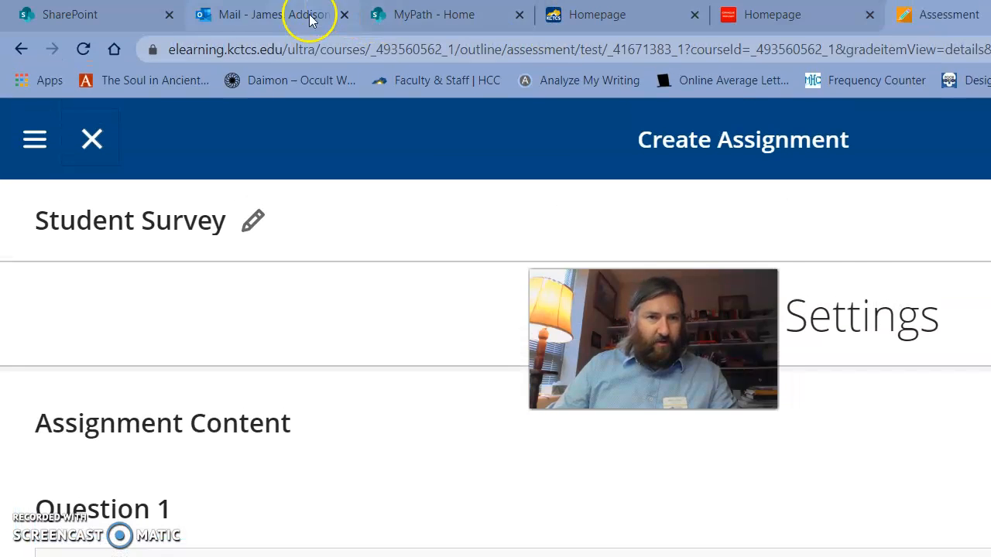
Step: Switch to the Outlook inbox and filter the messages to show only flagged ones
{"action": "left_click", "coordinate": [310, 20]}
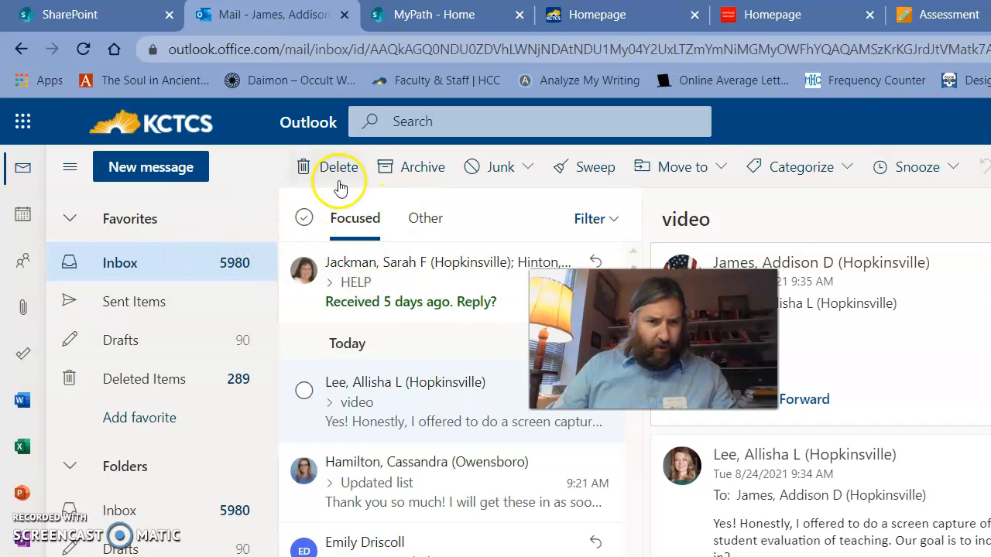
{"action": "left_click", "coordinate": [585, 219]}
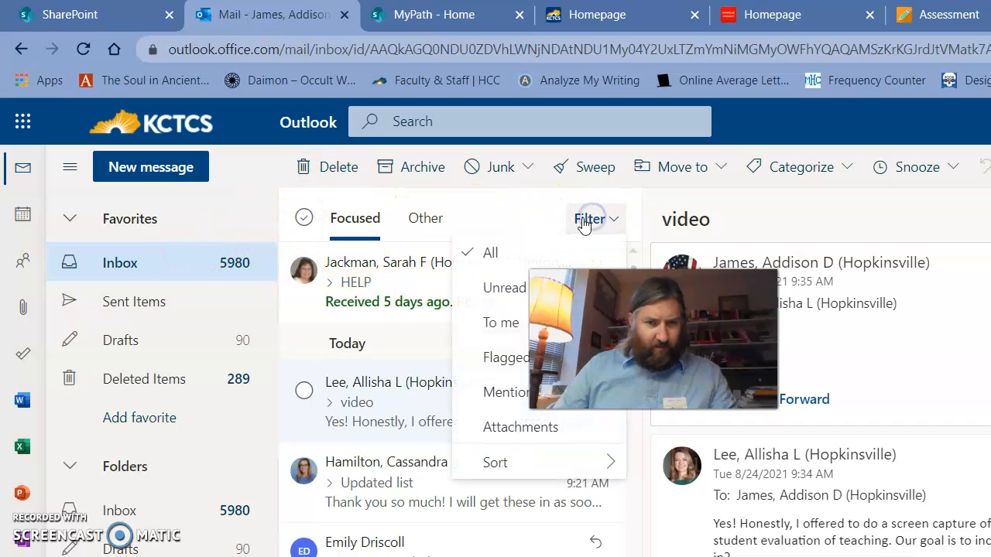
{"action": "left_click", "coordinate": [498, 354]}
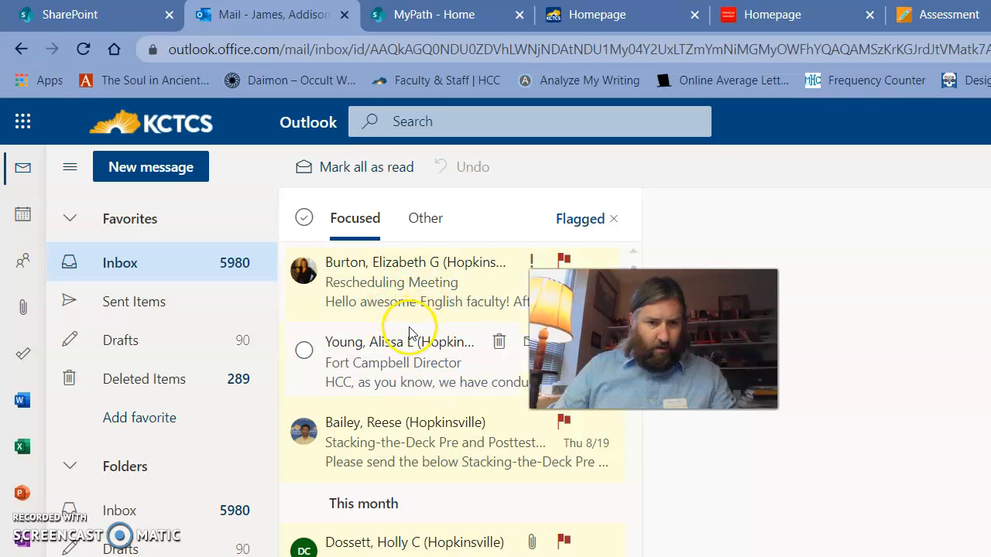
Step: Open the flagged message titled Academic Advising link
{"action": "scroll", "coordinate": [410, 334], "scroll_direction": "down", "scroll_amount": 5}
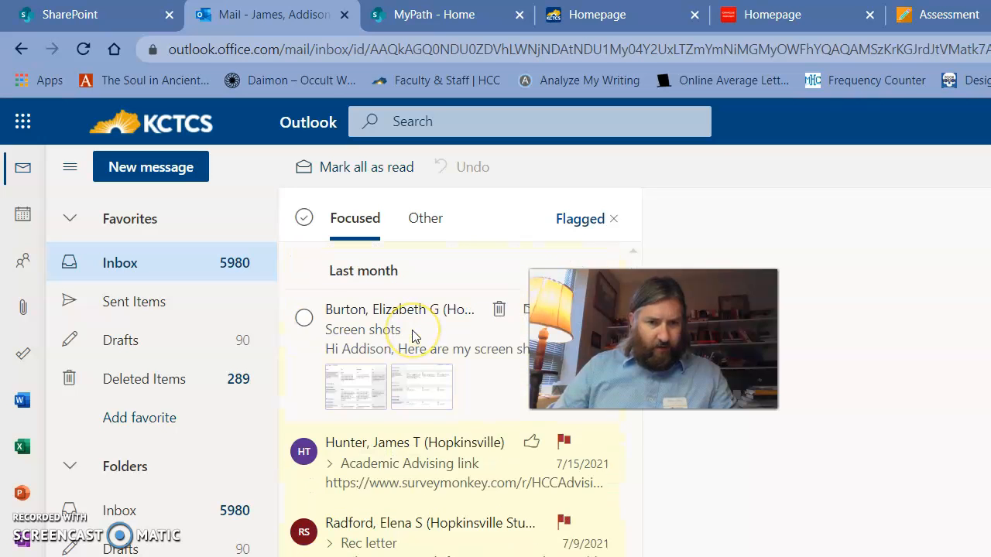
{"action": "scroll", "coordinate": [412, 334], "scroll_direction": "down", "scroll_amount": 3}
{"action": "left_click", "coordinate": [417, 361]}
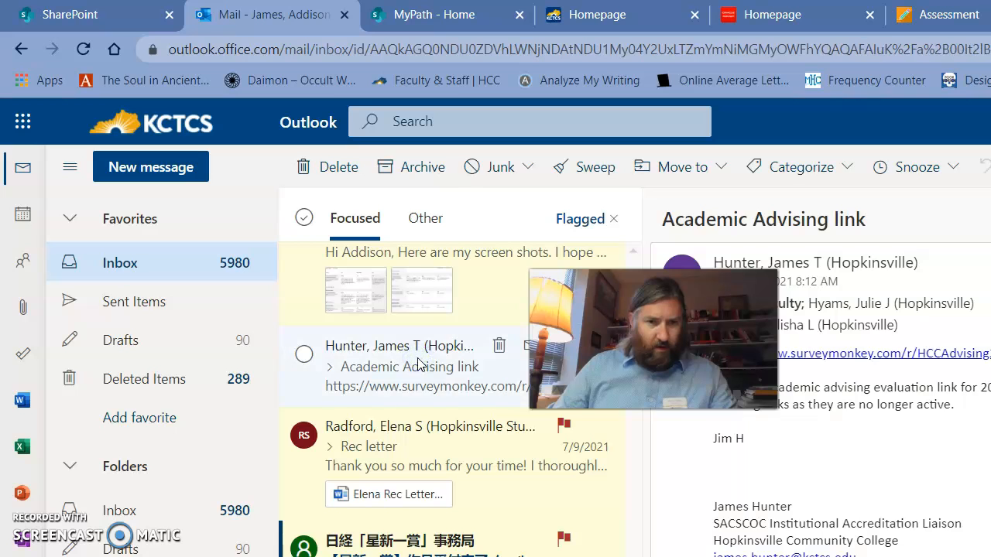
Step: Look through the flagged messages from newest to oldest for one containing the student survey link
{"action": "scroll", "coordinate": [433, 405], "scroll_direction": "down", "scroll_amount": 5}
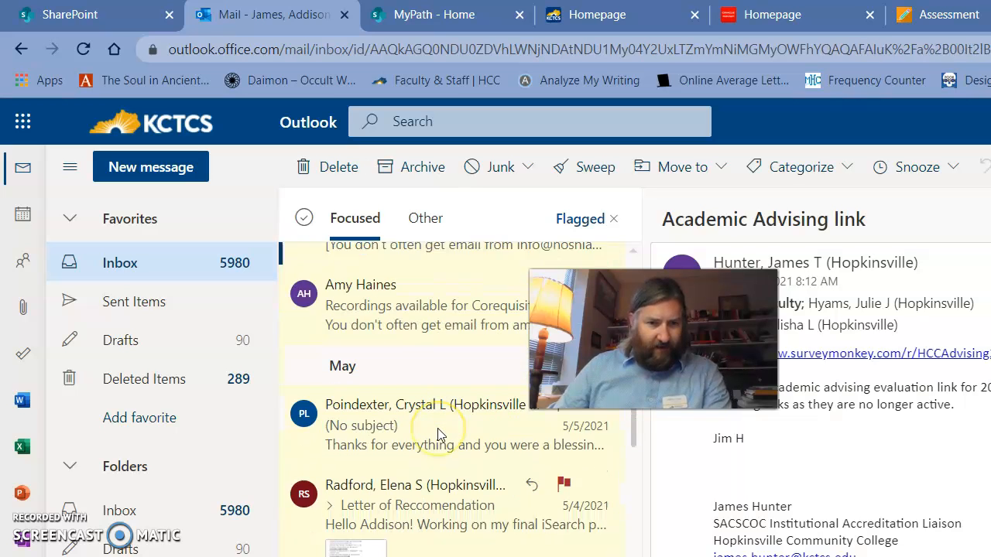
{"action": "scroll", "coordinate": [437, 434], "scroll_direction": "down", "scroll_amount": 2}
{"action": "scroll", "coordinate": [437, 434], "scroll_direction": "up", "scroll_amount": 5}
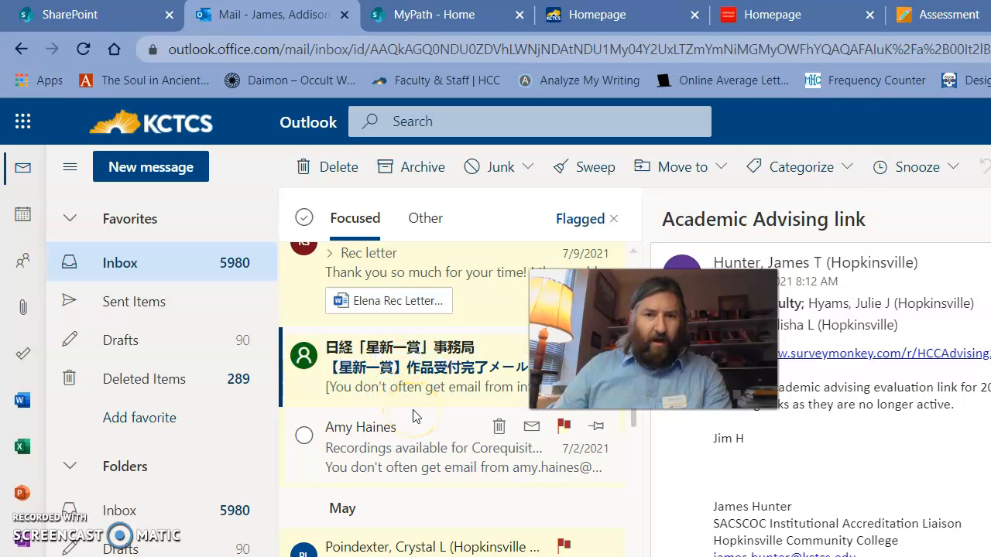
{"action": "scroll", "coordinate": [412, 416], "scroll_direction": "down", "scroll_amount": 3}
{"action": "scroll", "coordinate": [408, 389], "scroll_direction": "down", "scroll_amount": 1}
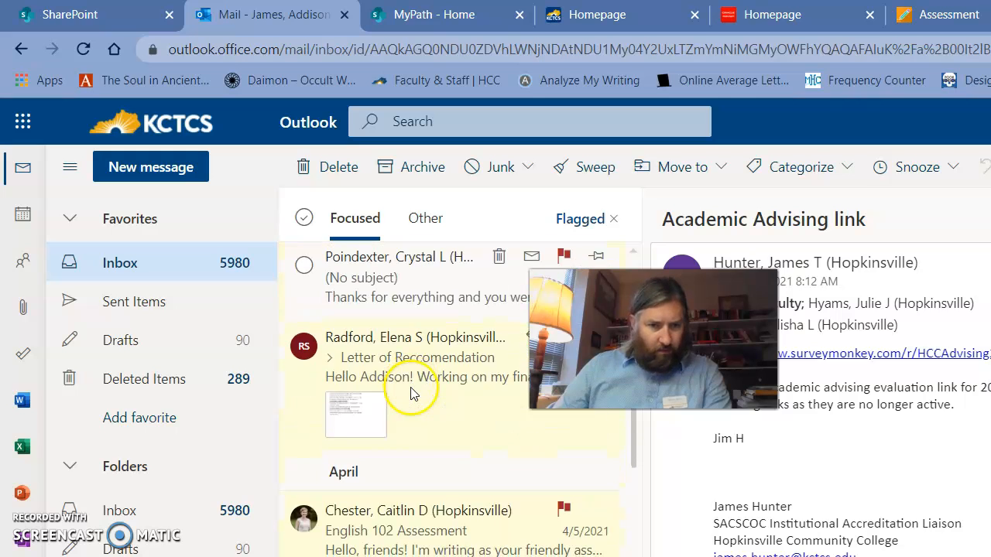
{"action": "scroll", "coordinate": [414, 433], "scroll_direction": "down", "scroll_amount": 1}
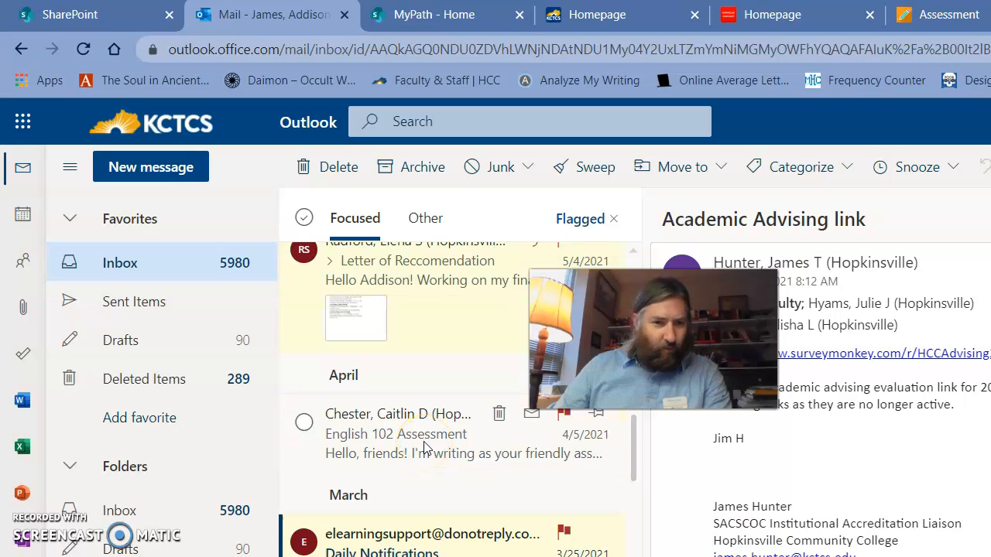
{"action": "scroll", "coordinate": [424, 447], "scroll_direction": "down", "scroll_amount": 3}
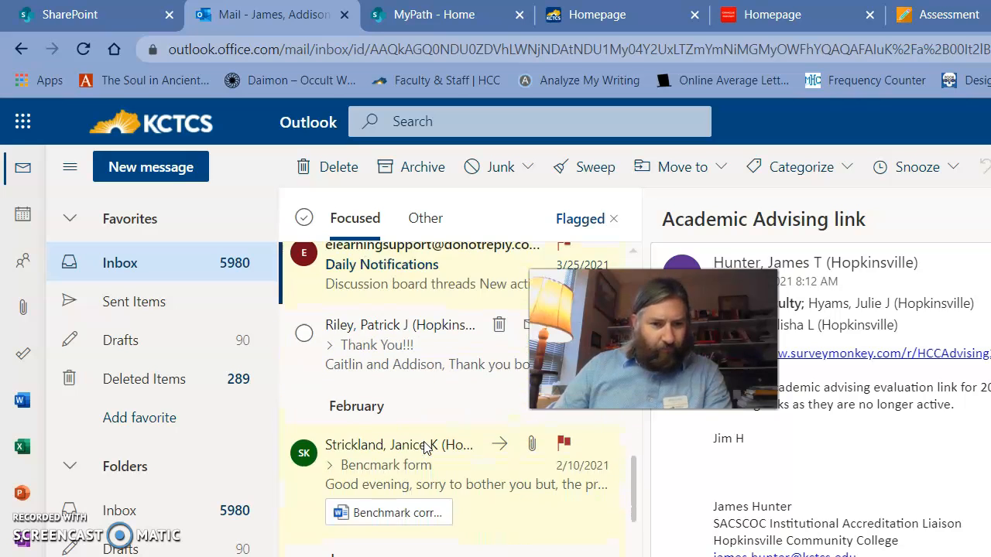
{"action": "scroll", "coordinate": [424, 447], "scroll_direction": "down", "scroll_amount": 3}
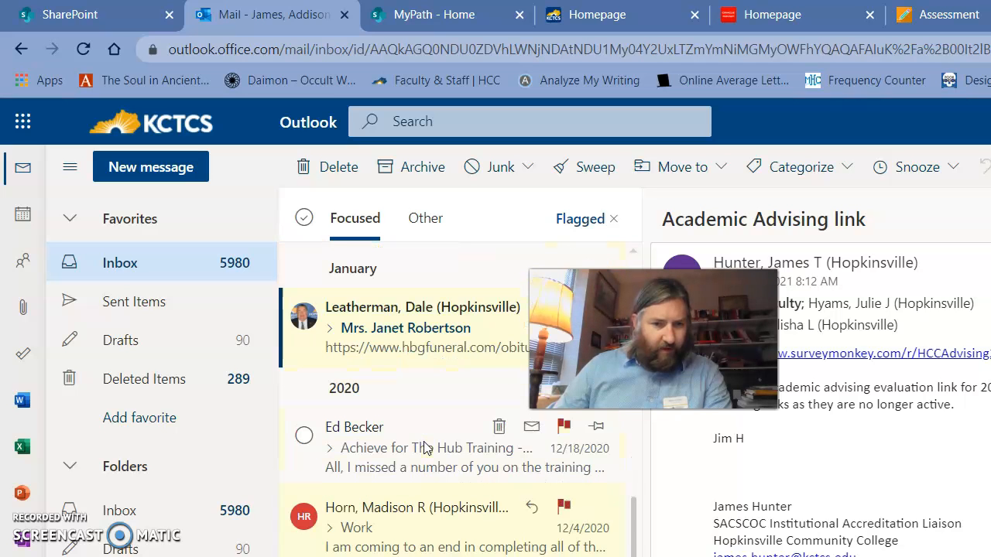
{"action": "scroll", "coordinate": [424, 448], "scroll_direction": "up", "scroll_amount": 5}
{"action": "scroll", "coordinate": [424, 448], "scroll_direction": "up", "scroll_amount": 5}
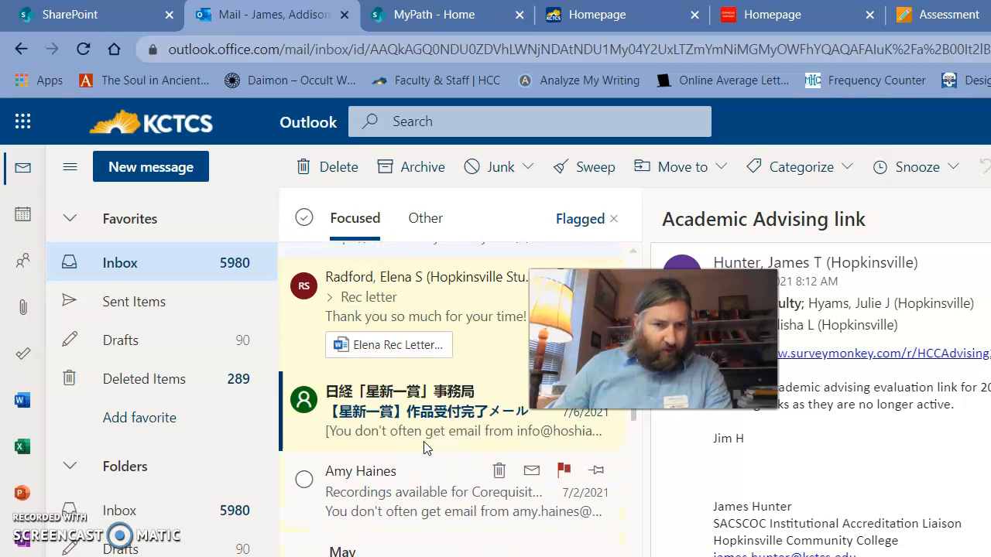
{"action": "scroll", "coordinate": [424, 448], "scroll_direction": "up", "scroll_amount": 2}
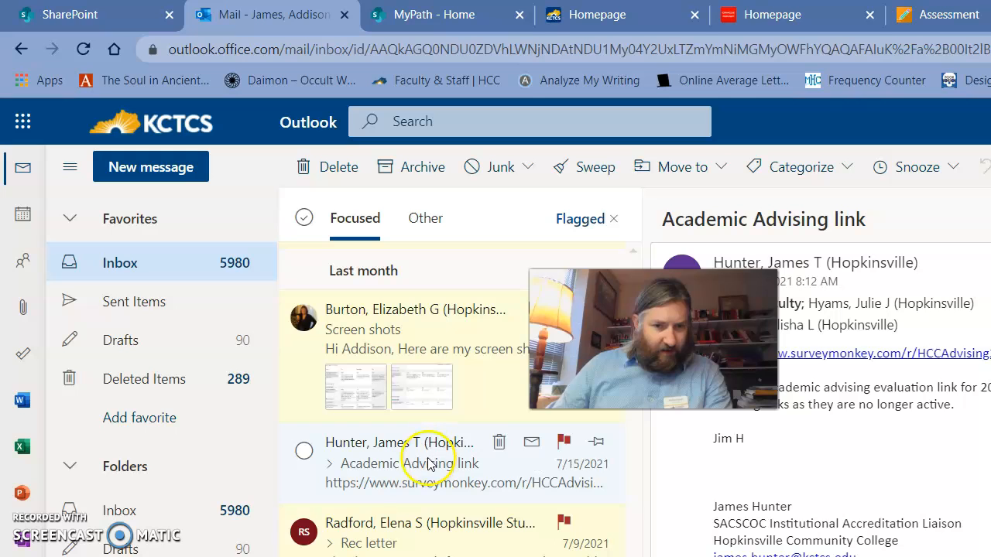
{"action": "scroll", "coordinate": [422, 453], "scroll_direction": "up", "scroll_amount": 5}
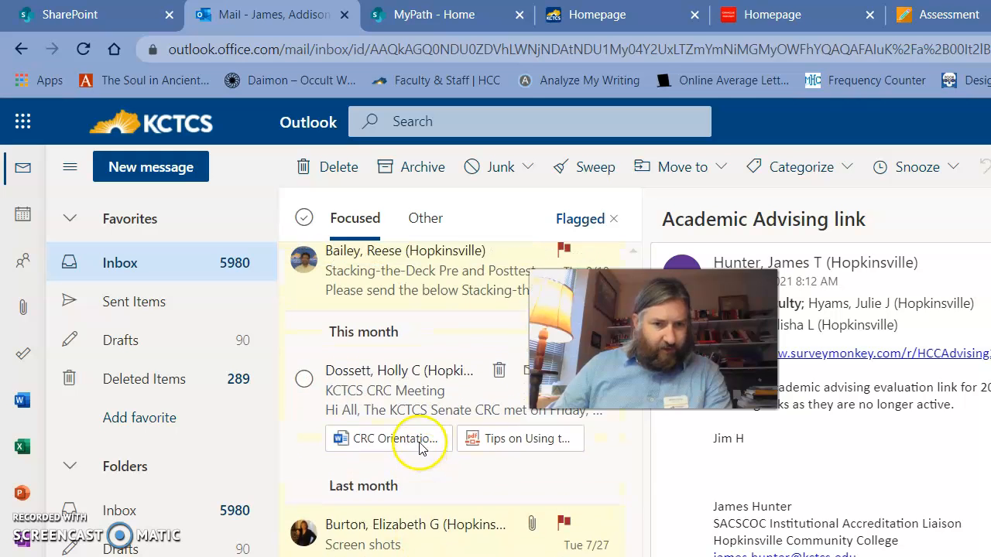
{"action": "scroll", "coordinate": [416, 446], "scroll_direction": "down", "scroll_amount": 4}
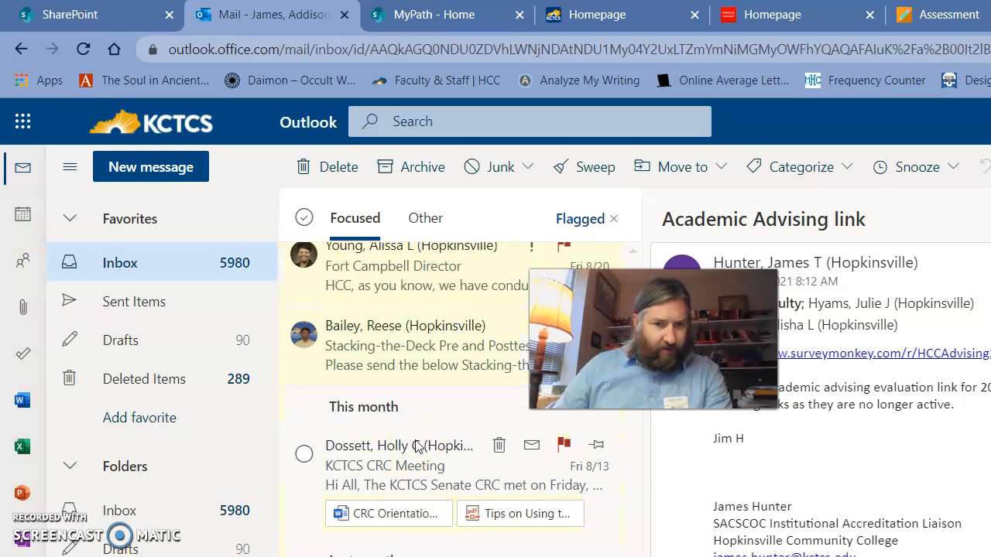
{"action": "scroll", "coordinate": [415, 445], "scroll_direction": "down", "scroll_amount": 3}
Step: Return to the Academic Advising link message and copy the address of its SurveyMonkey link
{"action": "left_click", "coordinate": [418, 377]}
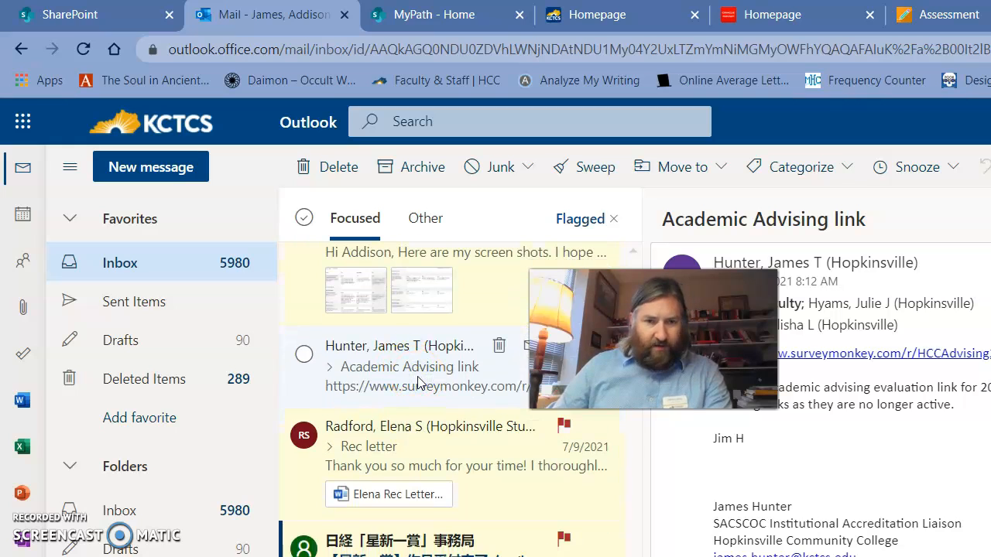
{"action": "left_click", "coordinate": [921, 369]}
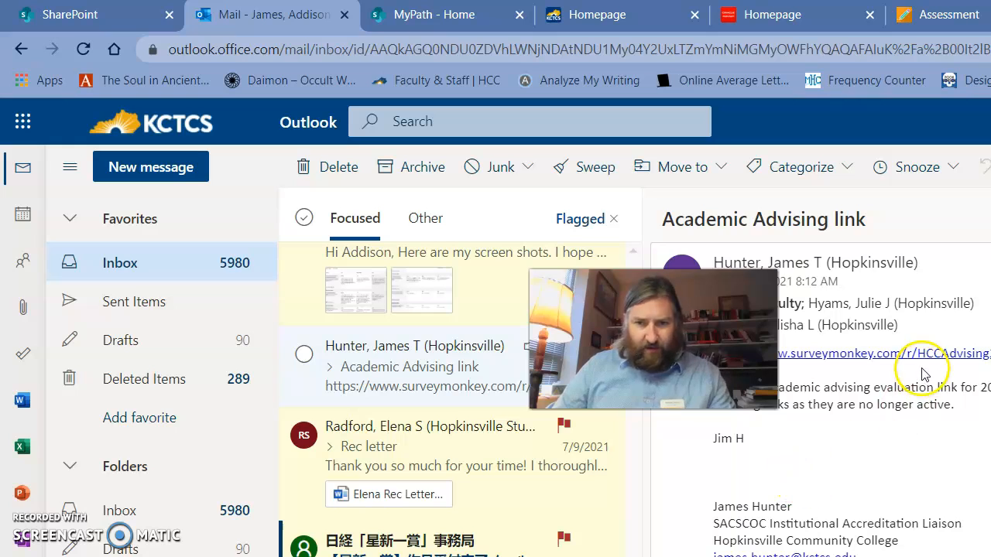
{"action": "right_click", "coordinate": [920, 353]}
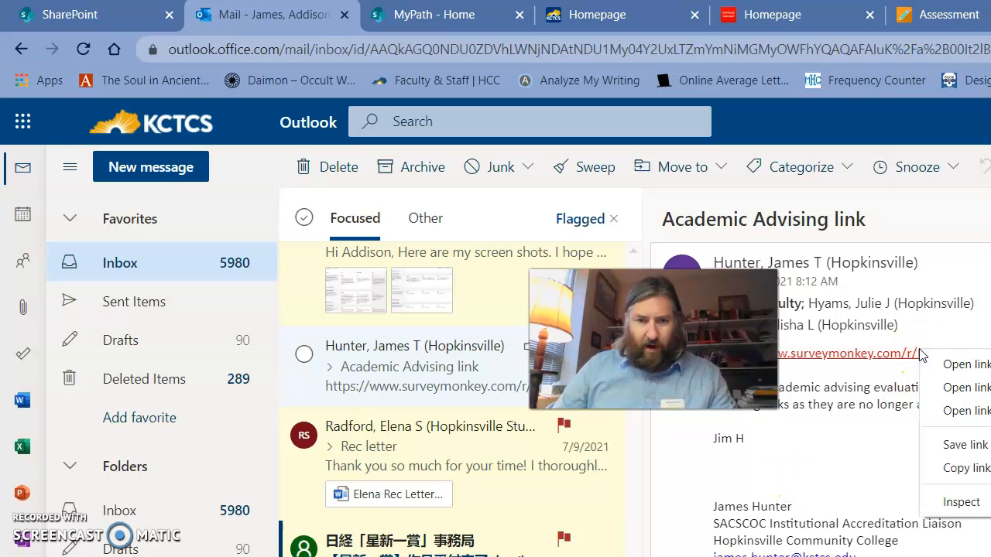
{"action": "left_click", "coordinate": [980, 468]}
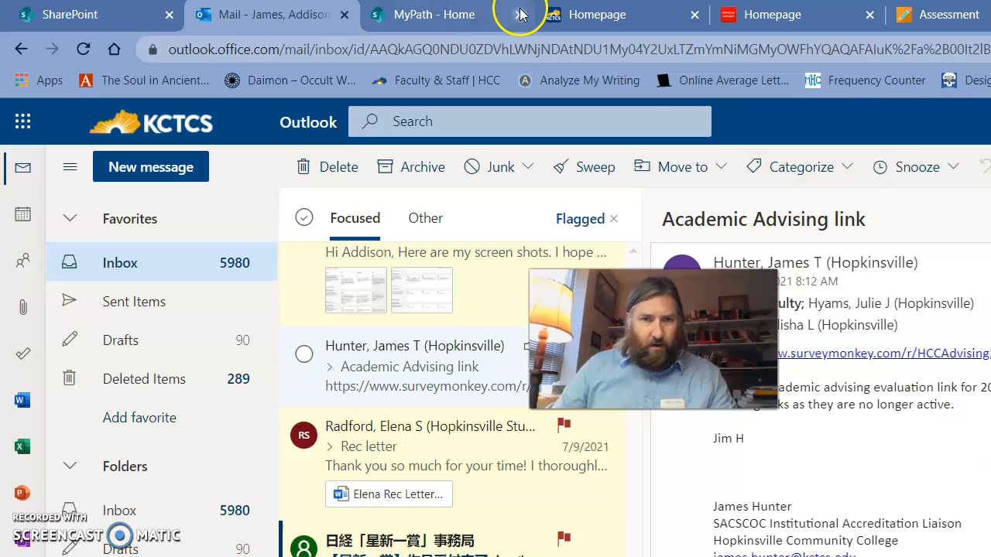
Step: Switch to the Assessment page in the browser and link the words "Student Survey" in the question text to the copied address
{"action": "left_click", "coordinate": [916, 22]}
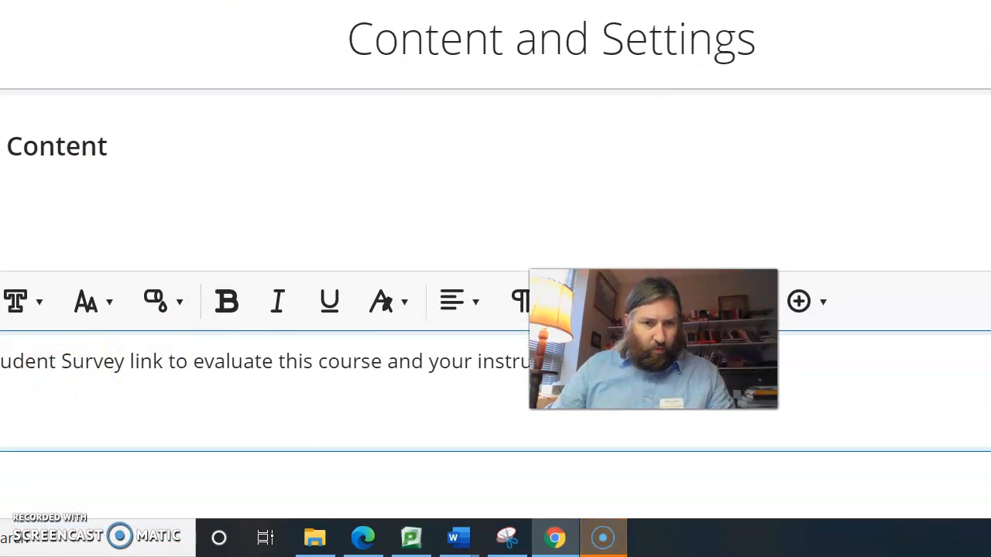
{"action": "left_click_drag", "start_coordinate": [65, 356], "coordinate": [204, 374]}
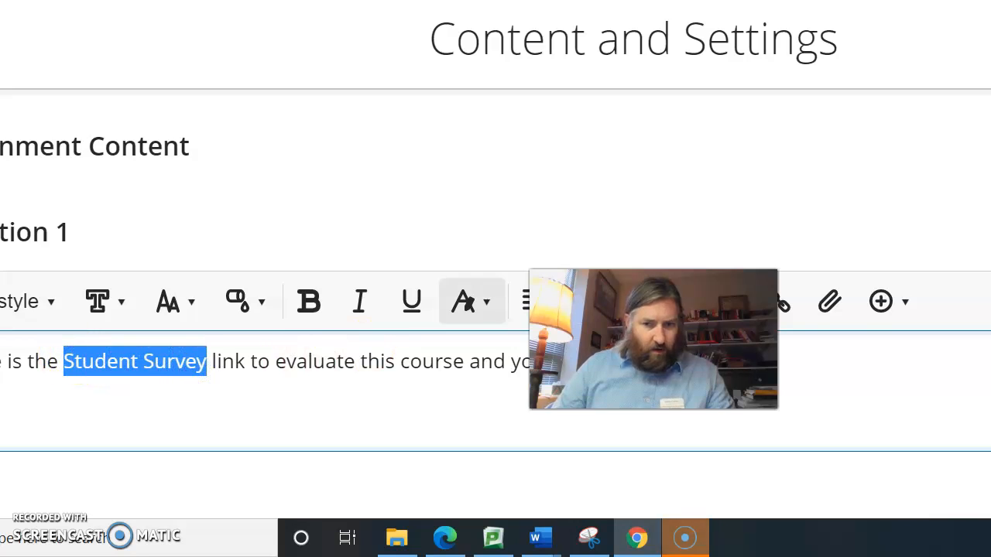
{"action": "left_click", "coordinate": [787, 310]}
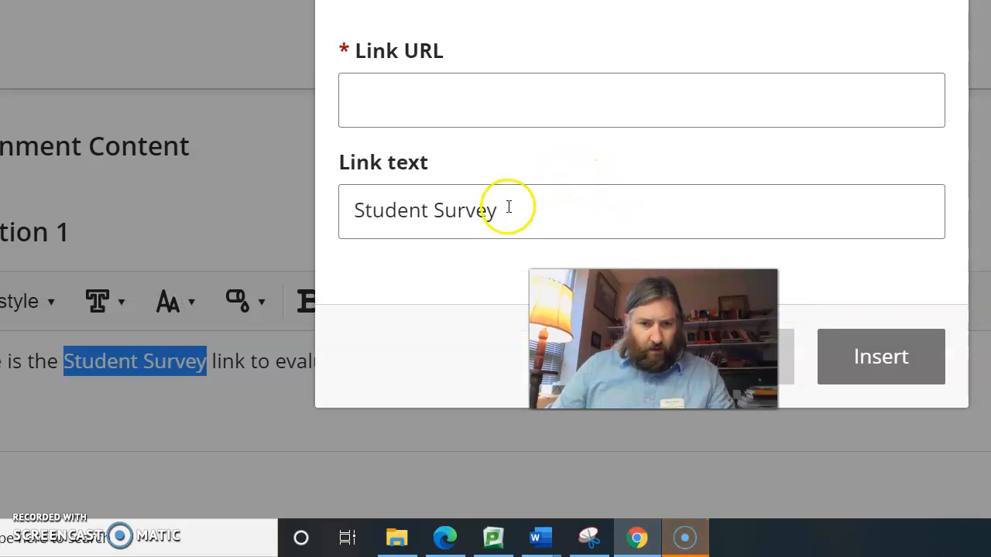
{"action": "right_click", "coordinate": [413, 103]}
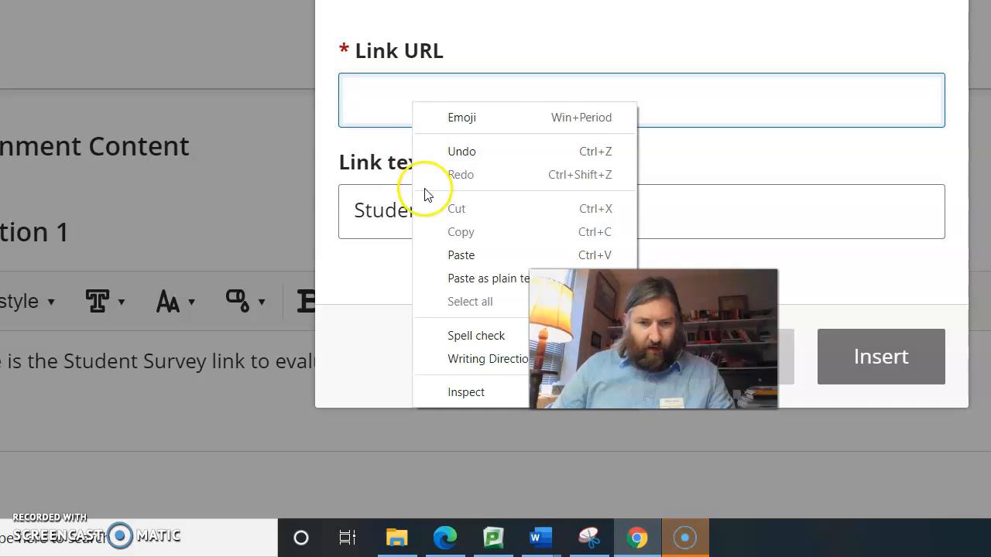
{"action": "left_click", "coordinate": [437, 254]}
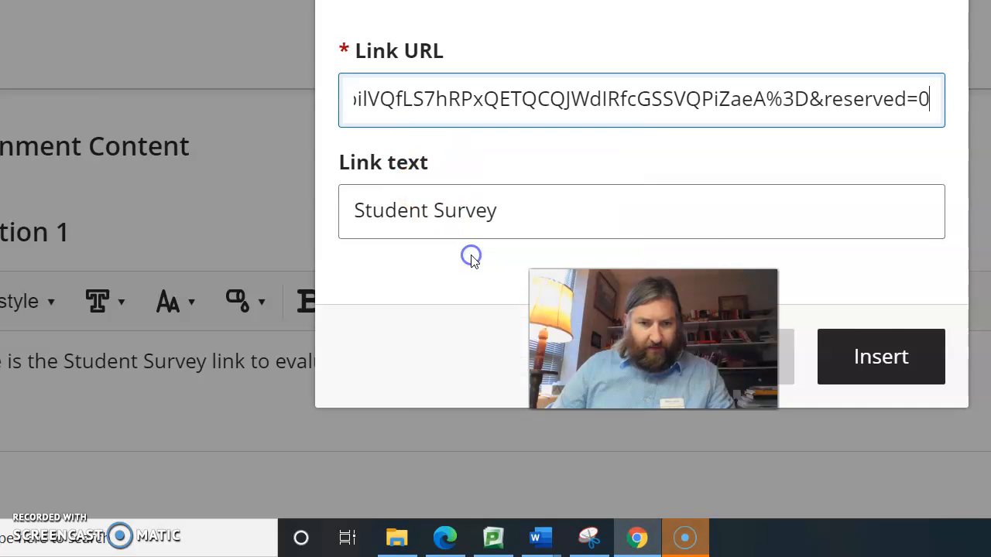
{"action": "left_click", "coordinate": [887, 362]}
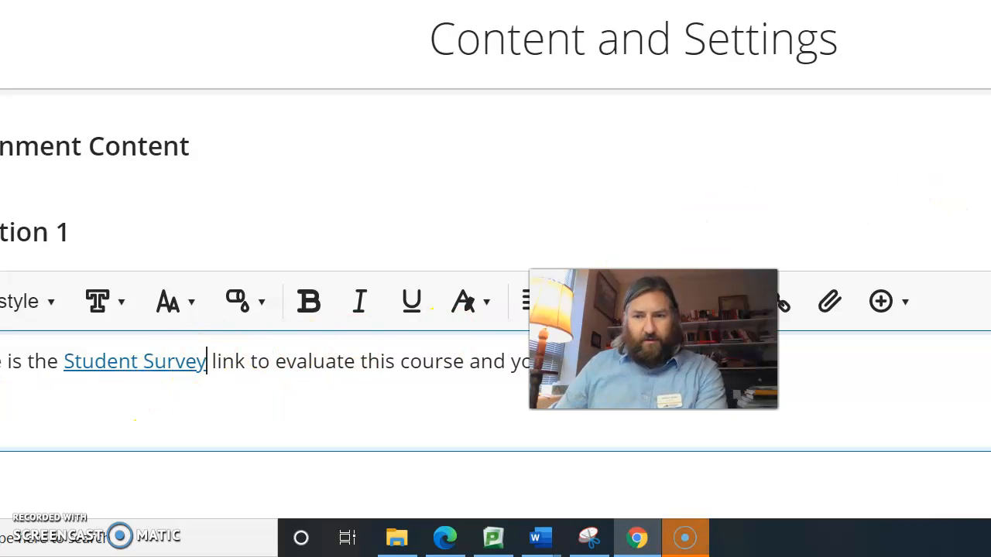
Step: Save the edited question containing the Student Survey link
{"action": "scroll", "coordinate": [907, 199], "scroll_direction": "down", "scroll_amount": 1}
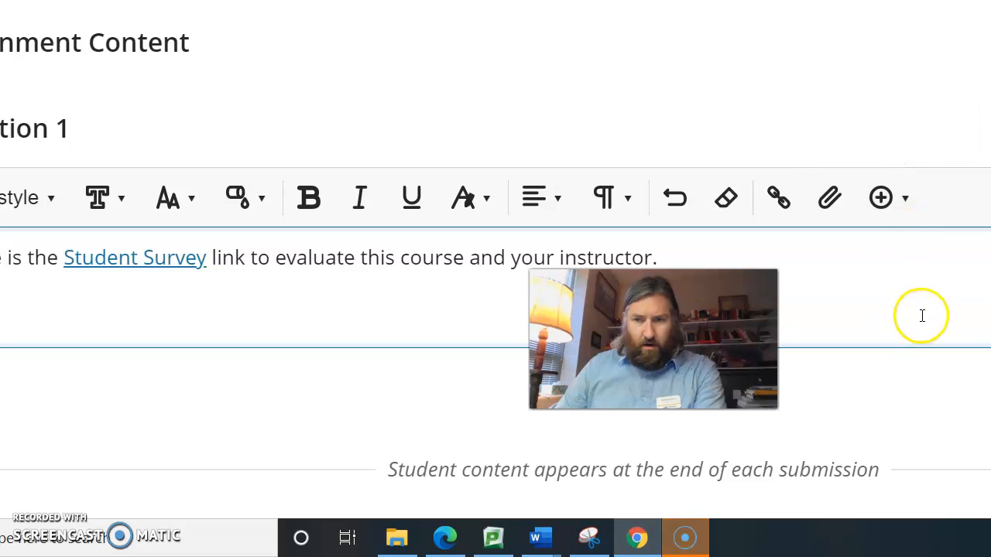
{"action": "scroll", "coordinate": [922, 317], "scroll_direction": "up", "scroll_amount": 1}
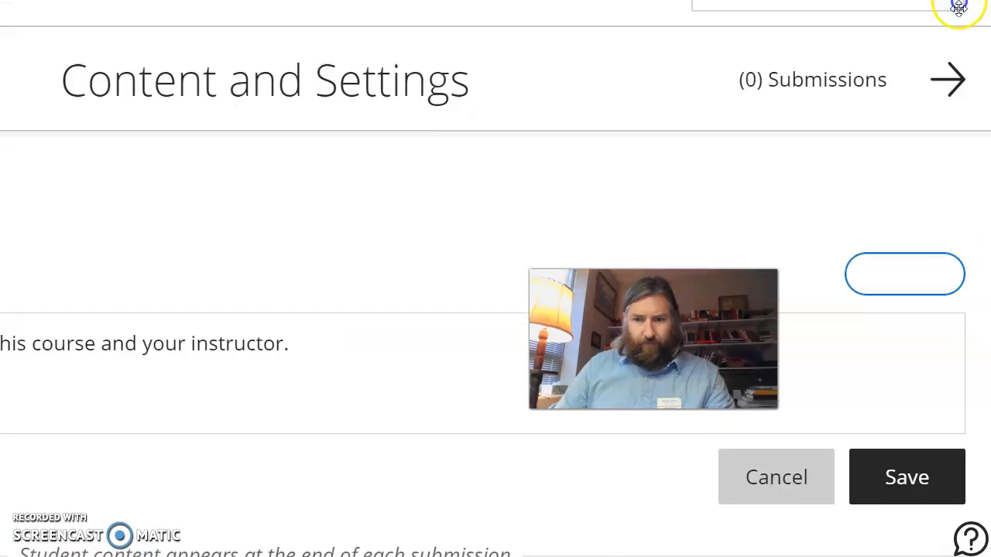
{"action": "left_click", "coordinate": [880, 445]}
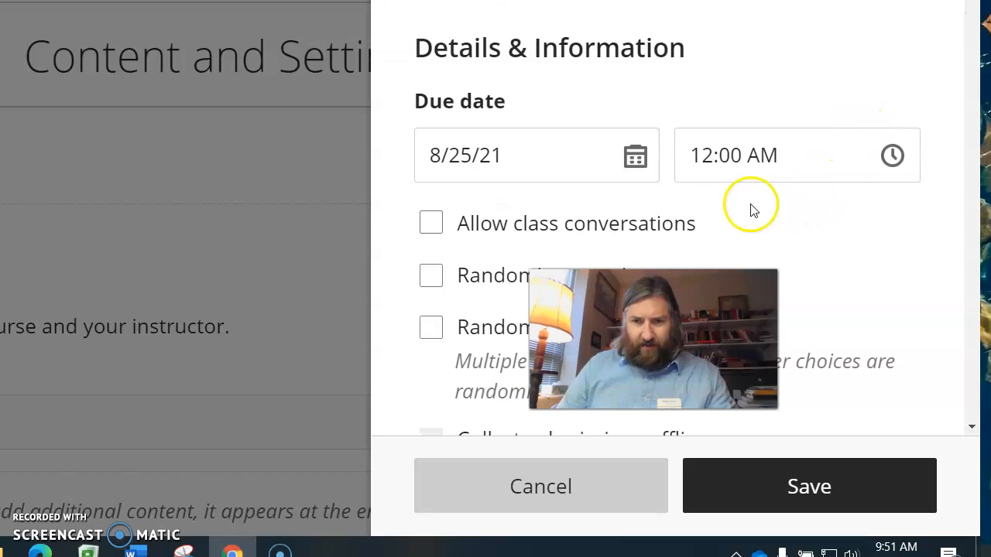
Step: Check the due date and its calendar in the assignment settings without picking another date
{"action": "scroll", "coordinate": [655, 197], "scroll_direction": "down", "scroll_amount": 2}
{"action": "left_click", "coordinate": [654, 197]}
{"action": "scroll", "coordinate": [655, 197], "scroll_direction": "down", "scroll_amount": 4}
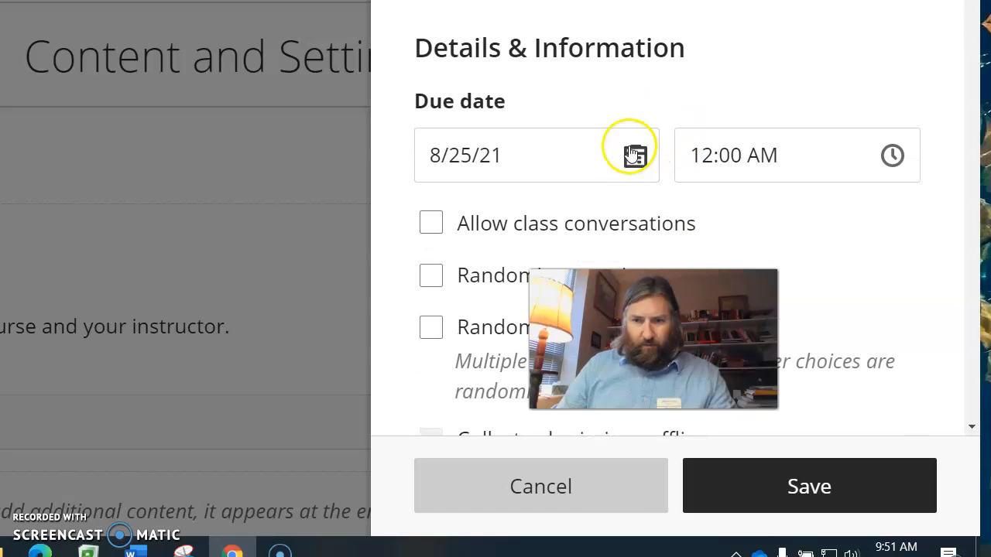
{"action": "left_click", "coordinate": [630, 159]}
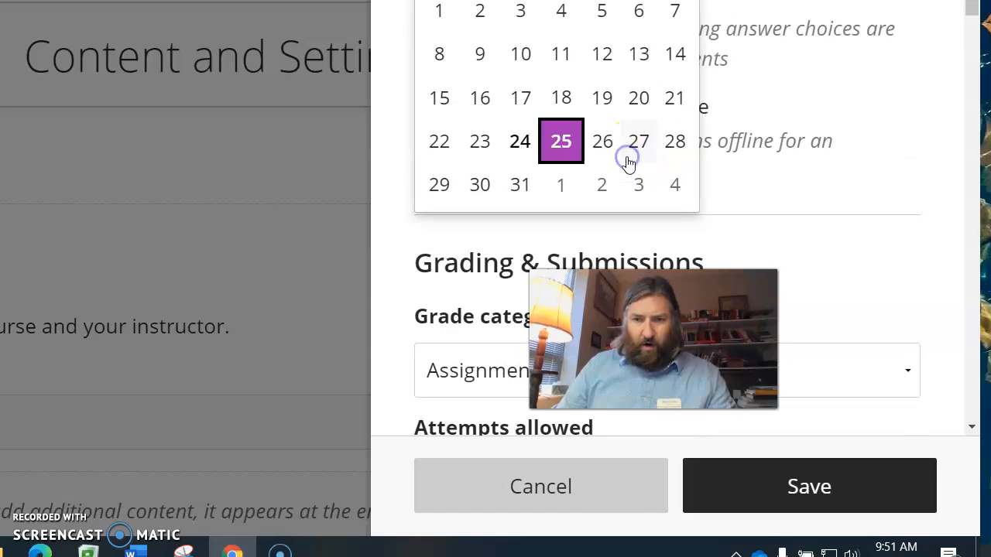
{"action": "left_click", "coordinate": [786, 75]}
Step: Review the grading settings, try to edit the maximum points, and save the assignment settings
{"action": "scroll", "coordinate": [738, 101], "scroll_direction": "down", "scroll_amount": 4}
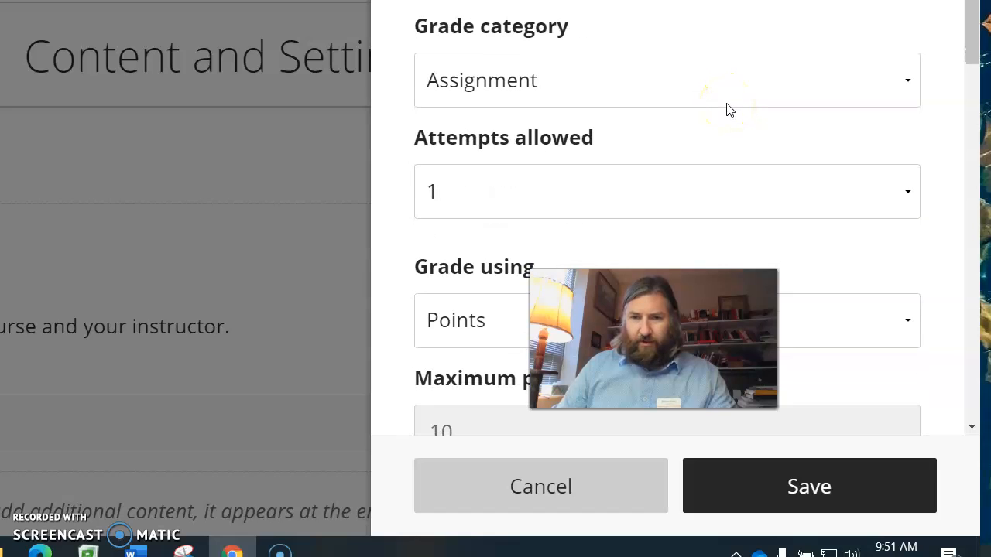
{"action": "scroll", "coordinate": [726, 109], "scroll_direction": "down", "scroll_amount": 3}
{"action": "scroll", "coordinate": [726, 109], "scroll_direction": "down", "scroll_amount": 1}
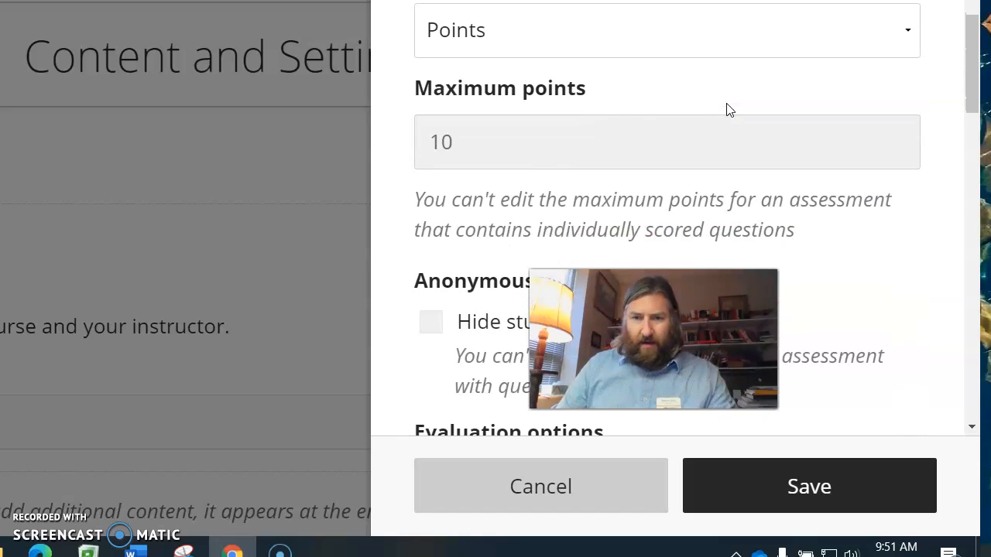
{"action": "double_click", "coordinate": [543, 152]}
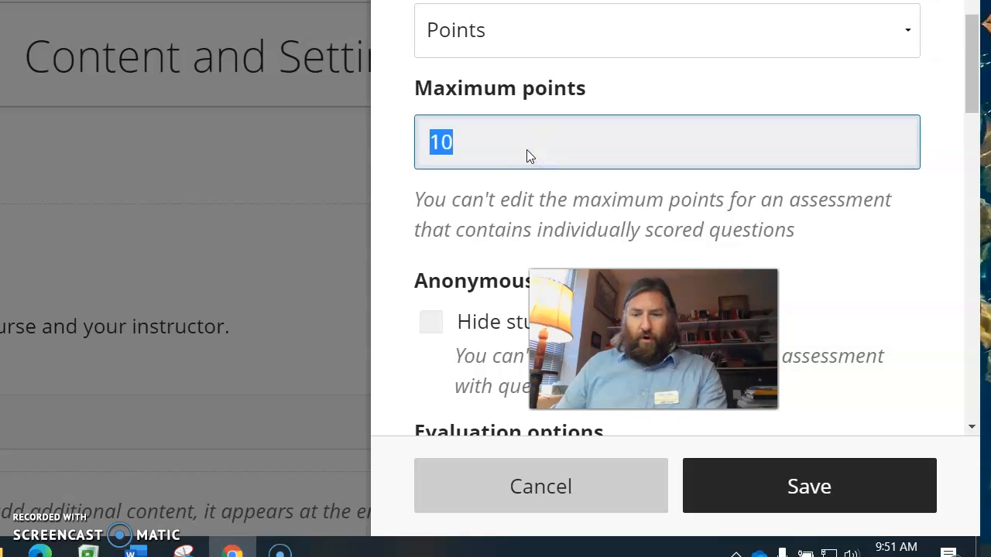
{"action": "left_click", "coordinate": [512, 143]}
{"action": "left_click", "coordinate": [477, 153]}
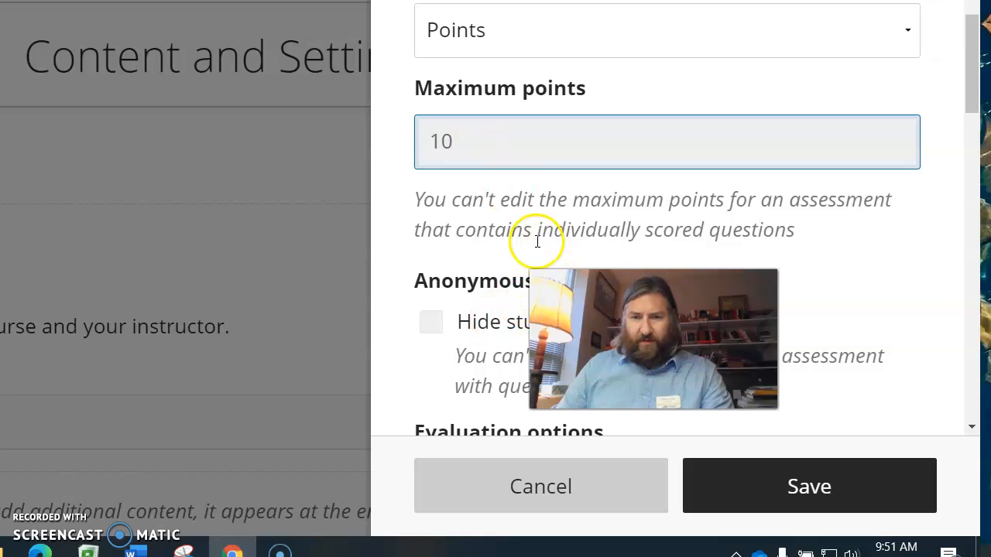
{"action": "left_click", "coordinate": [781, 489]}
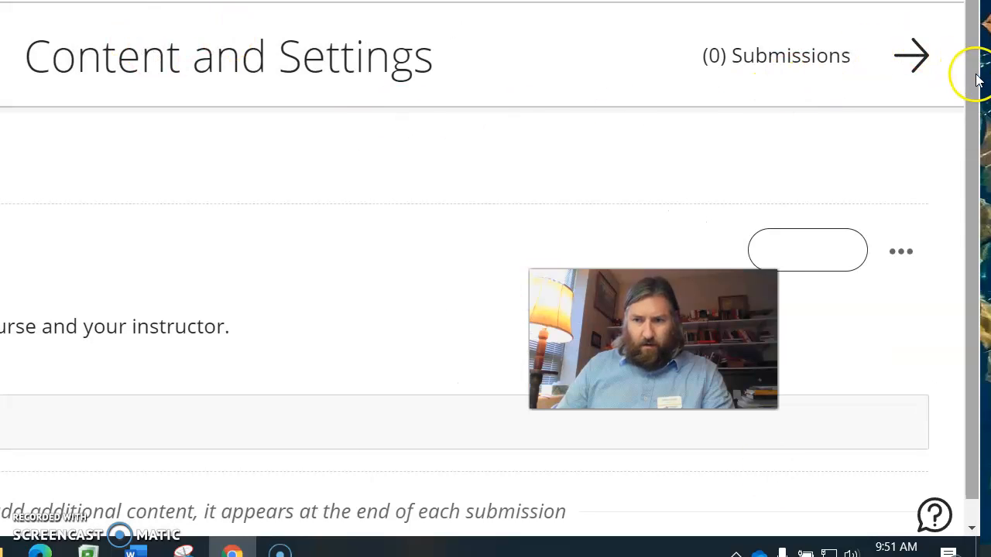
Step: Close the assignment and view the performance release condition of Student Survey in the course content
{"action": "scroll", "coordinate": [977, 193], "scroll_direction": "down", "scroll_amount": 1}
{"action": "scroll", "coordinate": [957, 159], "scroll_direction": "up", "scroll_amount": 1}
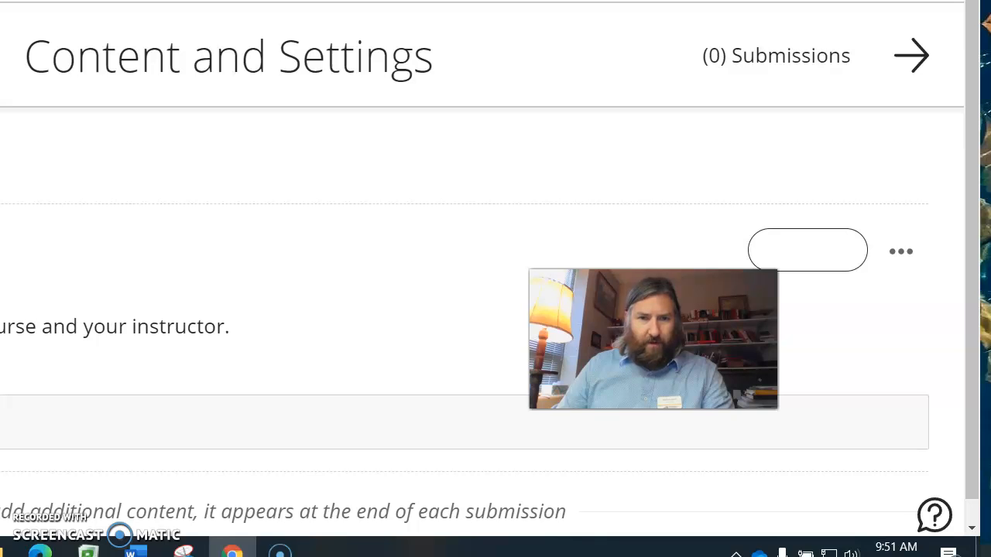
{"action": "left_click", "coordinate": [62, 91]}
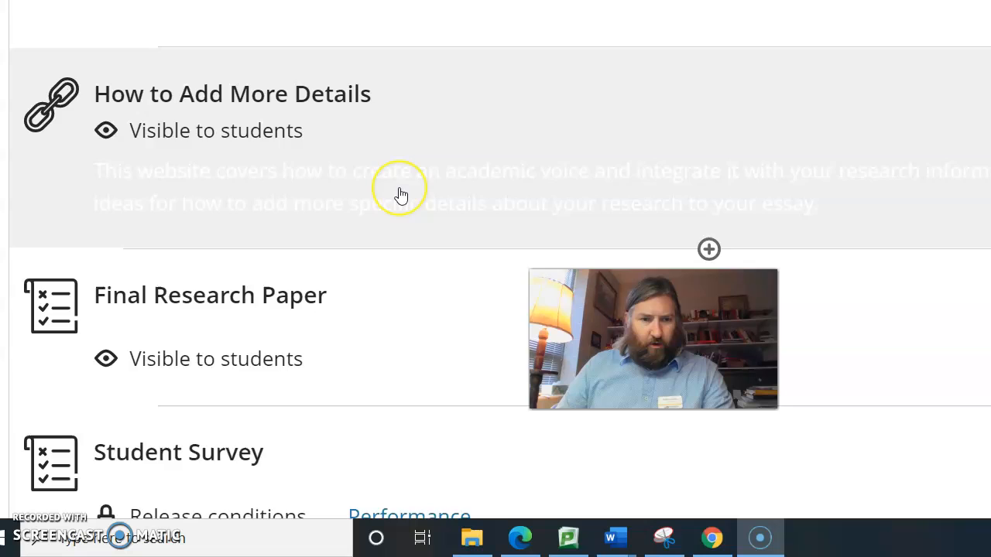
{"action": "scroll", "coordinate": [379, 198], "scroll_direction": "down", "scroll_amount": 2}
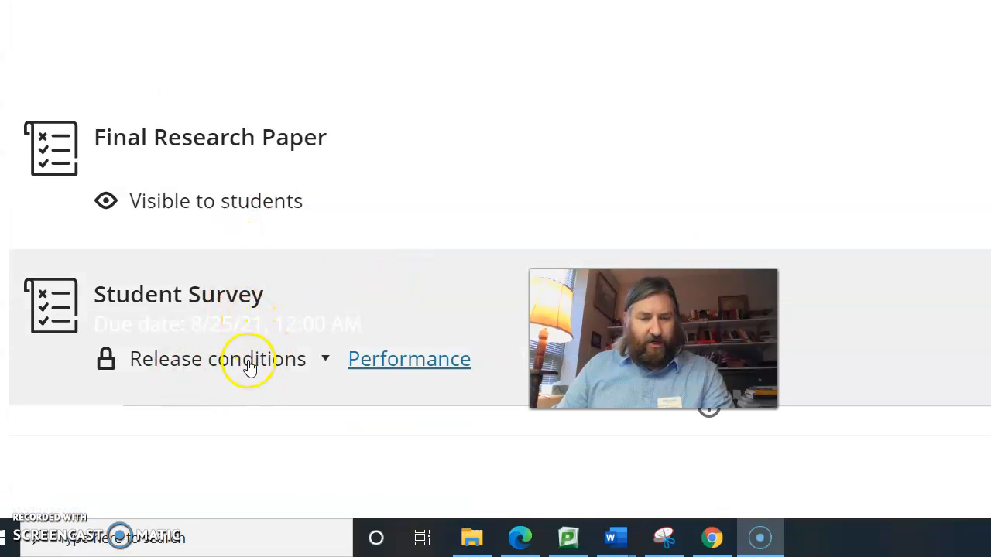
{"action": "mouse_move", "coordinate": [393, 371]}
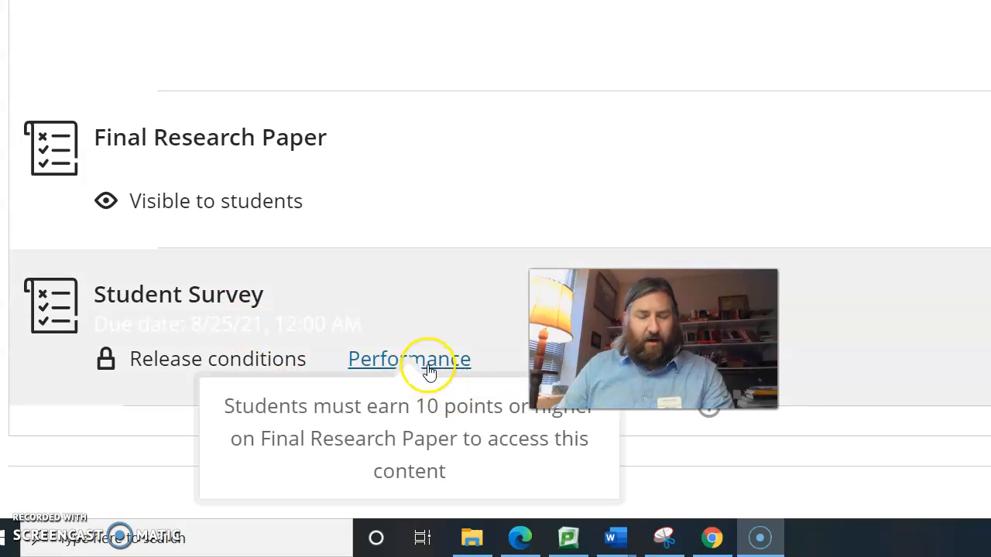
Step: Open the Student Survey assignment from the course content
{"action": "left_click", "coordinate": [311, 300]}
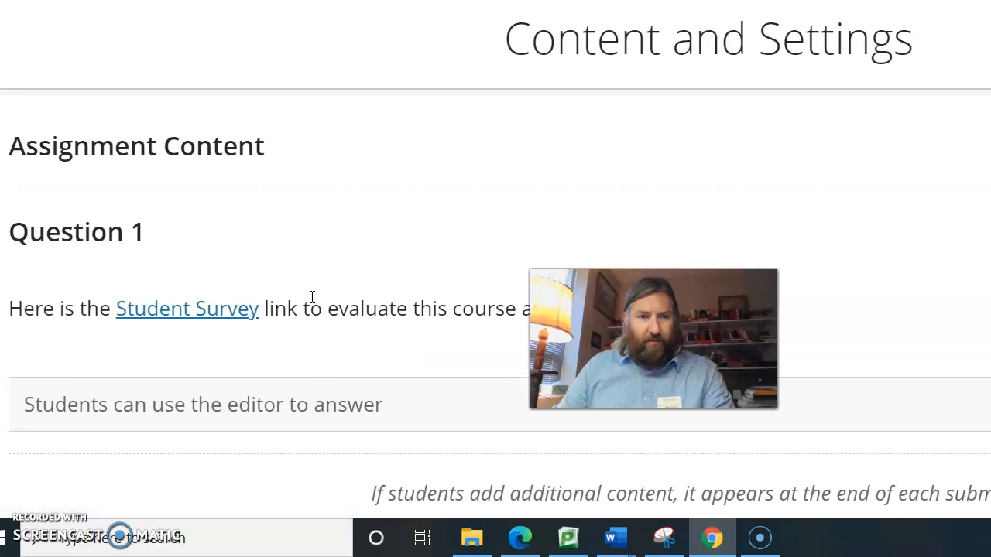
{"action": "left_click", "coordinate": [312, 328]}
{"action": "left_click", "coordinate": [230, 309]}
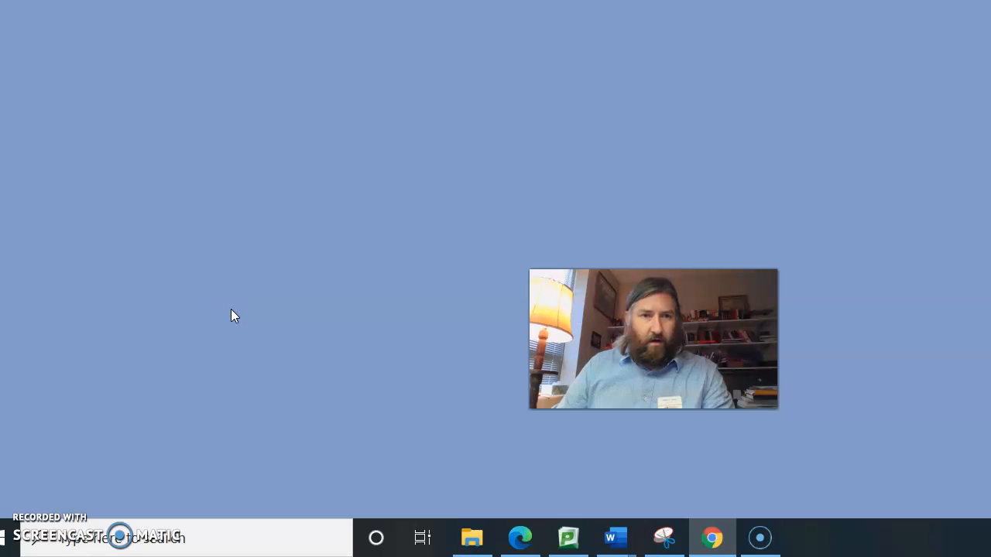